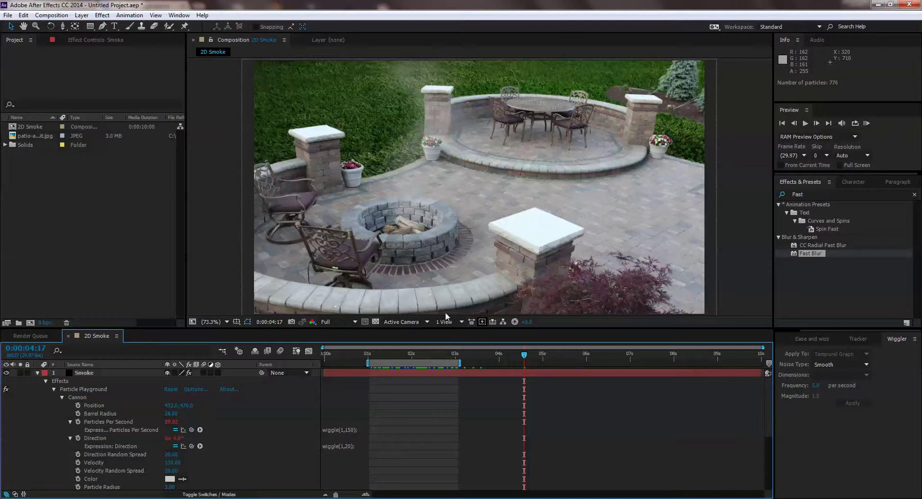
Step: Create a new composition named "3D Smoke" with the HDV/HDTV 720 29.97 preset and a 10-second duration
{"action": "left_click", "coordinate": [112, 215]}
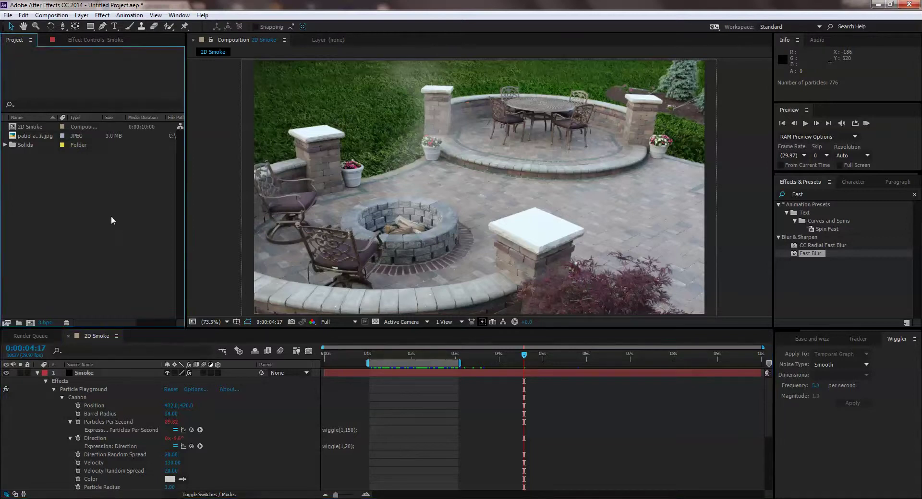
{"action": "key", "text": "ctrl+n"}
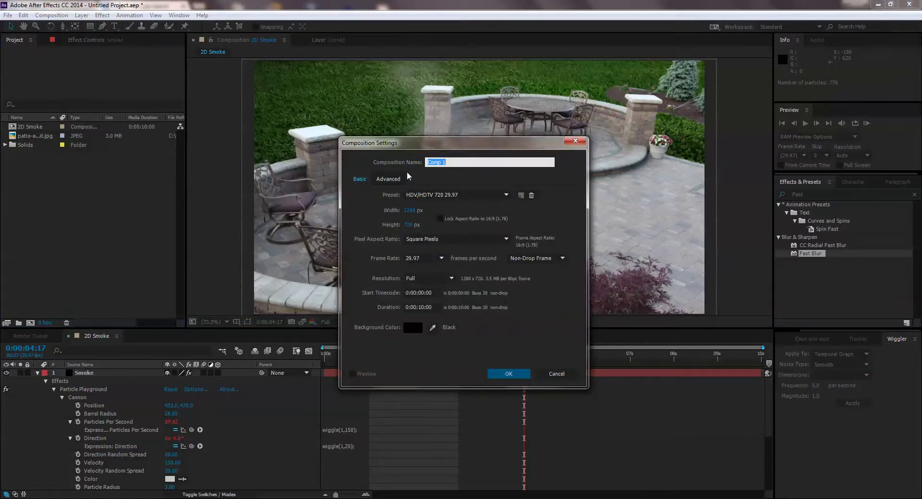
{"action": "type", "text": "3D Smoke"}
{"action": "left_click", "coordinate": [518, 379]}
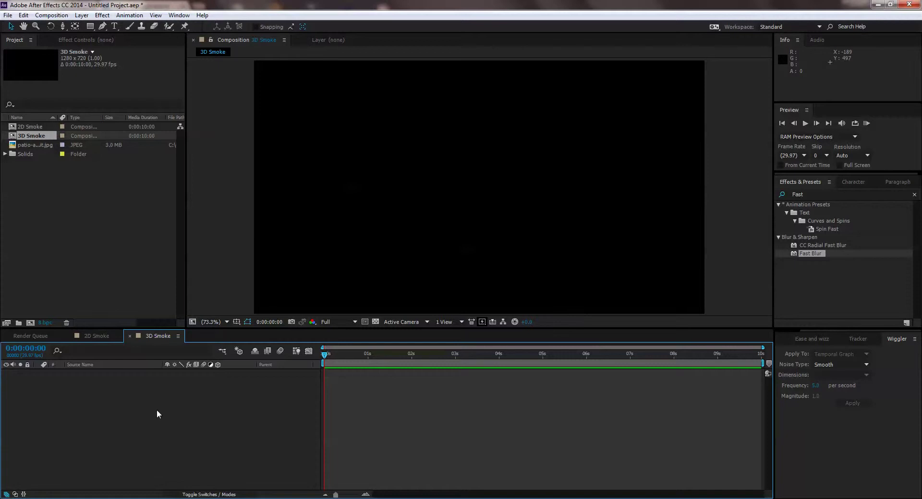
Step: Add a black composition-sized solid named "Particles" to the 3D Smoke composition
{"action": "key", "text": "ctrl+y"}
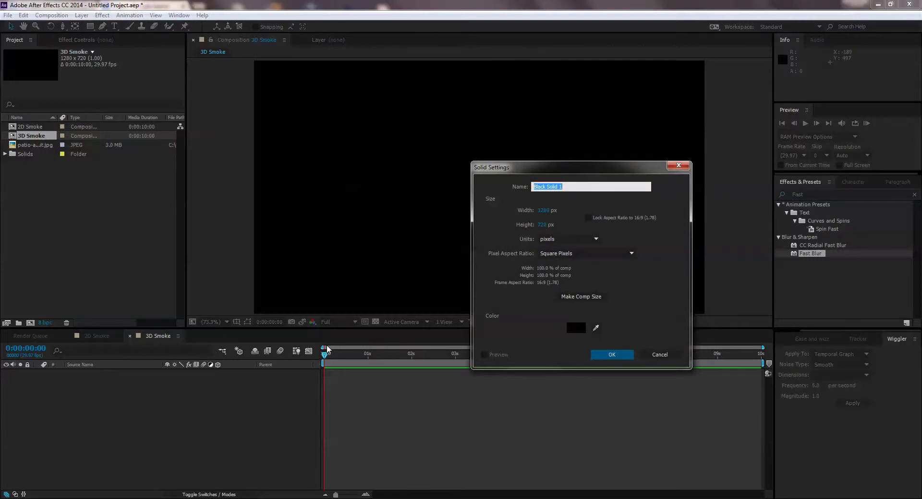
{"action": "type", "text": "Particles"}
{"action": "left_click", "coordinate": [587, 298]}
{"action": "left_click", "coordinate": [612, 354]}
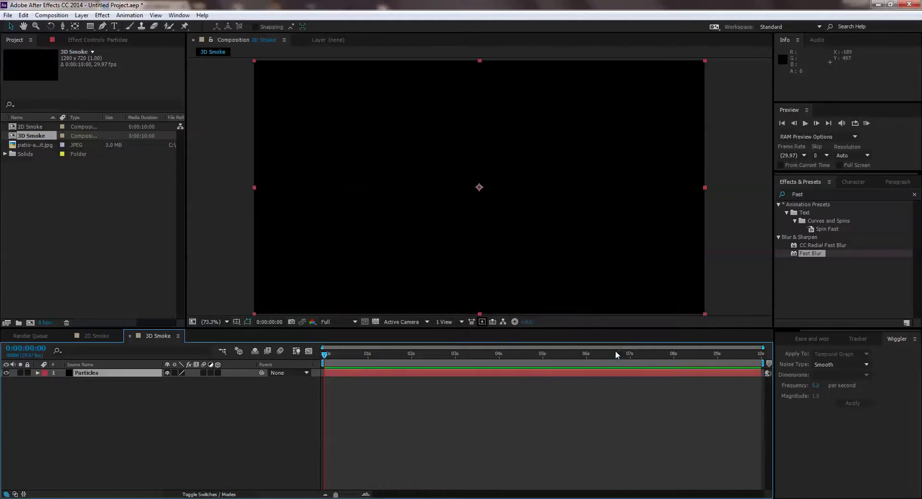
Step: Find the Fractal Noise effect and apply it to the Particles solid
{"action": "left_click", "coordinate": [913, 195]}
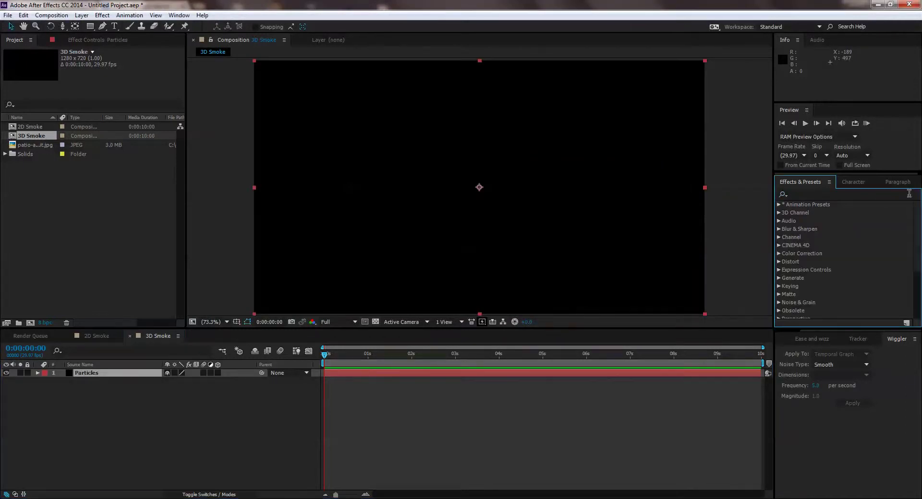
{"action": "left_click", "coordinate": [831, 193]}
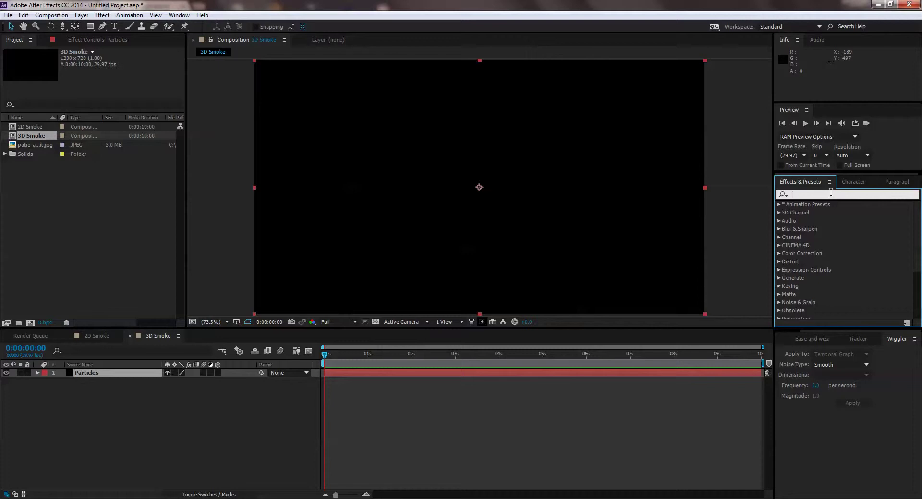
{"action": "type", "text": "fract"}
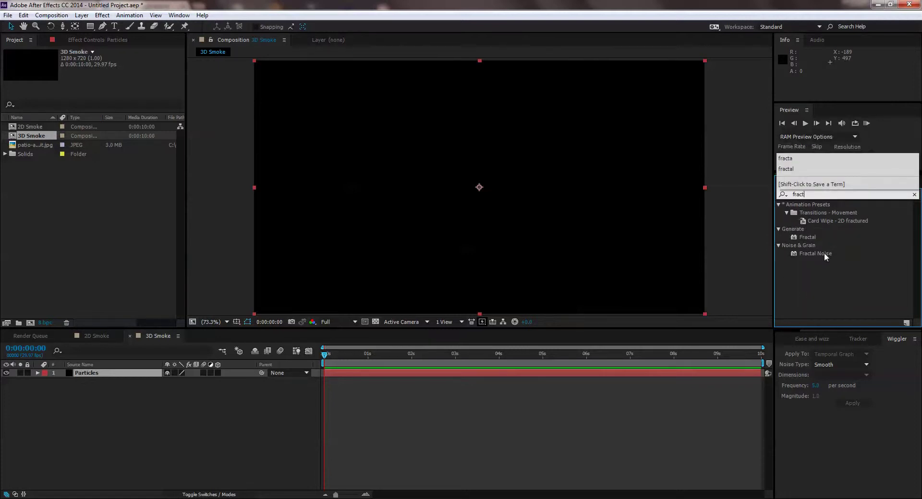
{"action": "left_click", "coordinate": [794, 253]}
{"action": "left_click_drag", "start_coordinate": [794, 253], "coordinate": [566, 233]}
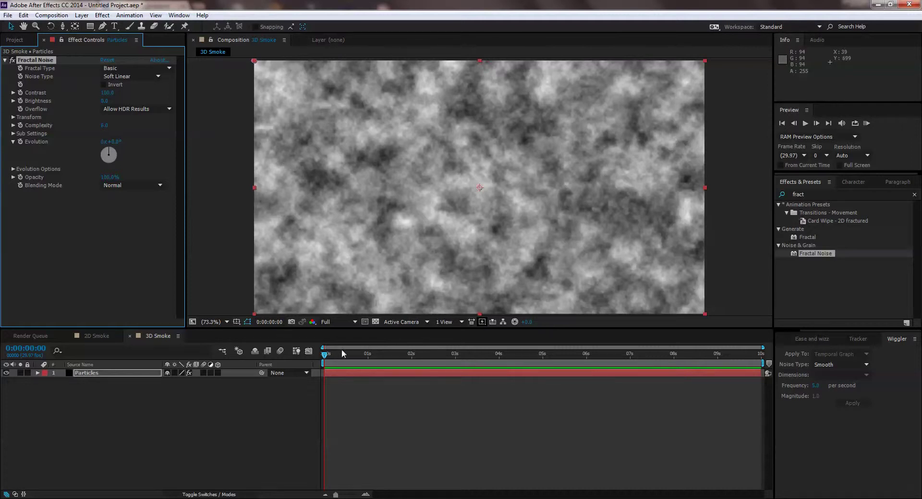
Step: Try out Fractal Noise's Evolution and Transform settings on the Particles layer, undoing each change
{"action": "left_click_drag", "start_coordinate": [405, 354], "coordinate": [292, 365]}
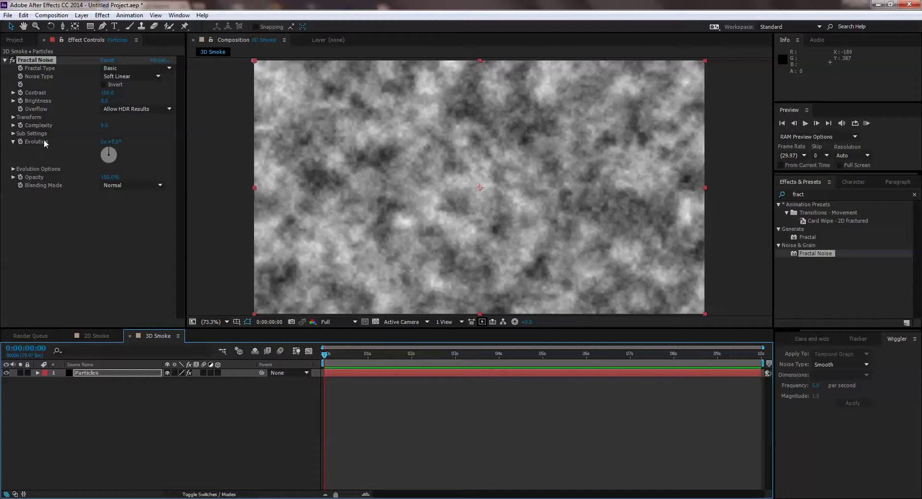
{"action": "left_click_drag", "start_coordinate": [109, 150], "coordinate": [123, 127]}
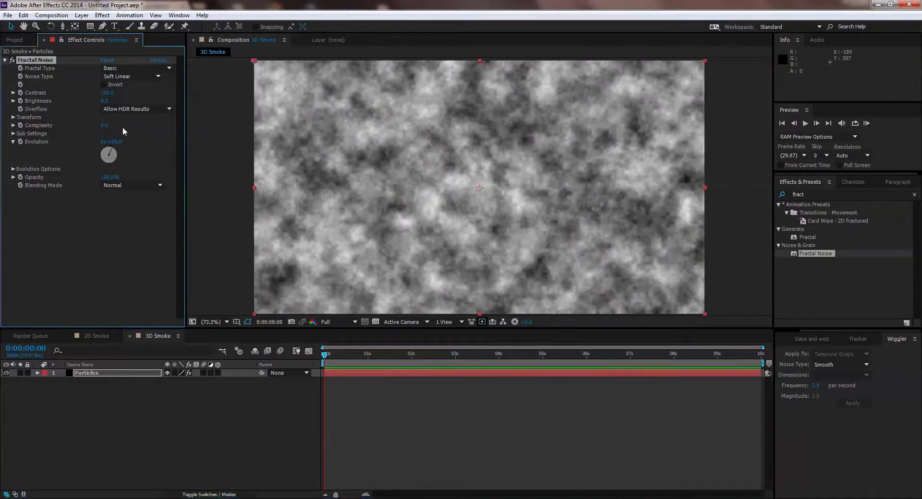
{"action": "key", "text": "ctrl+z"}
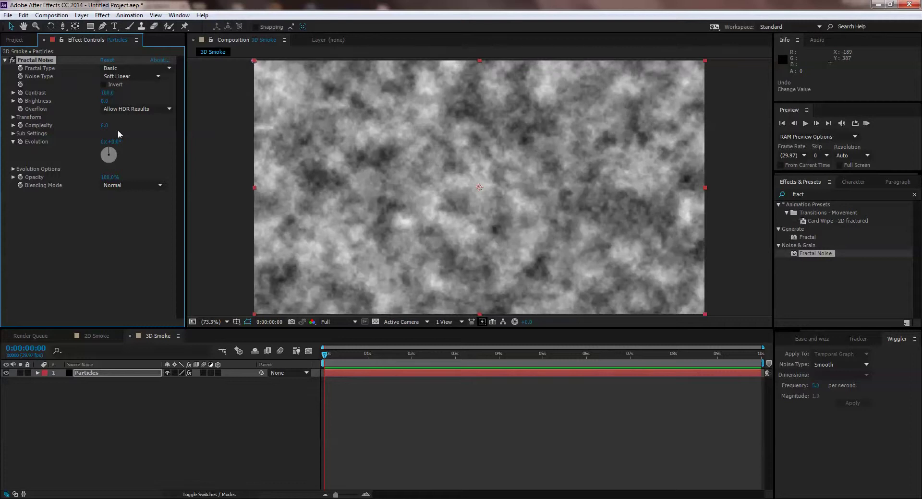
{"action": "left_click", "coordinate": [14, 117]}
{"action": "left_click_drag", "start_coordinate": [107, 125], "coordinate": [133, 136]}
{"action": "key", "text": "ctrl+z"}
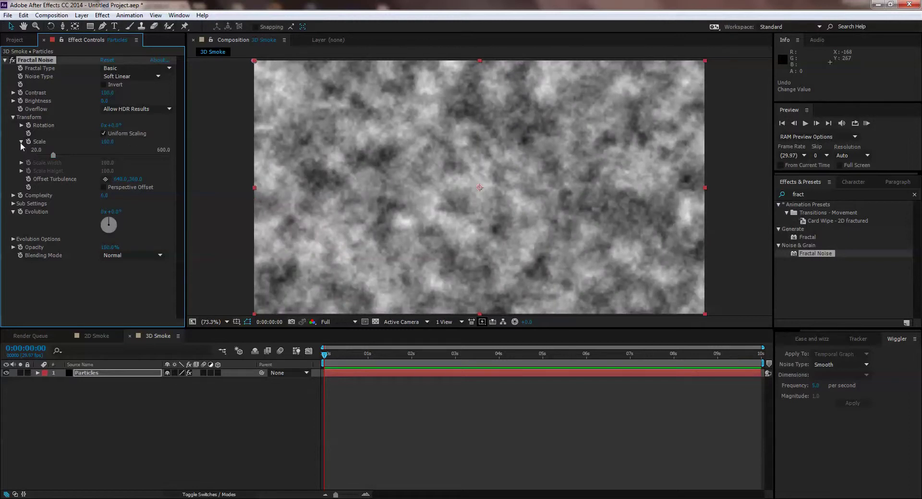
Step: Try out the Sub Rotation and Sub Offset of the Fractal Noise effect, and collapse its Transform and Sub Settings groups
{"action": "left_click", "coordinate": [14, 203]}
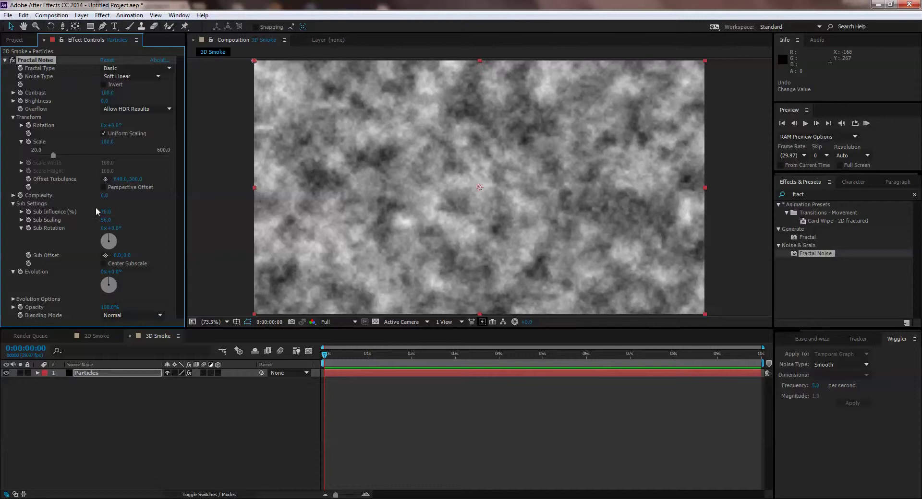
{"action": "left_click_drag", "start_coordinate": [108, 236], "coordinate": [99, 220]}
{"action": "left_click_drag", "start_coordinate": [127, 257], "coordinate": [150, 267]}
{"action": "left_click", "coordinate": [5, 60]}
{"action": "left_click", "coordinate": [5, 60]}
{"action": "left_click", "coordinate": [13, 117]}
{"action": "left_click", "coordinate": [13, 133]}
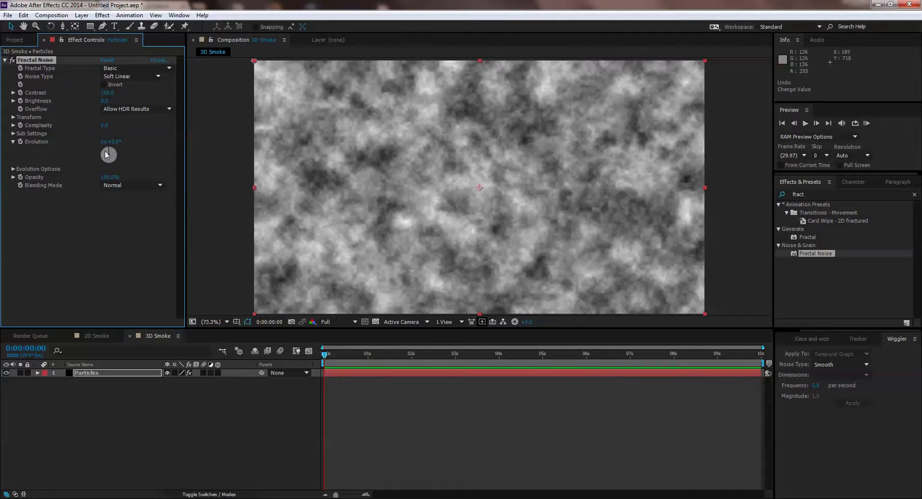
Step: Keyframe the Fractal Noise Evolution at 0:00:00:00 and set it to 1 full revolution at 0:00:05:00
{"action": "left_click", "coordinate": [324, 356]}
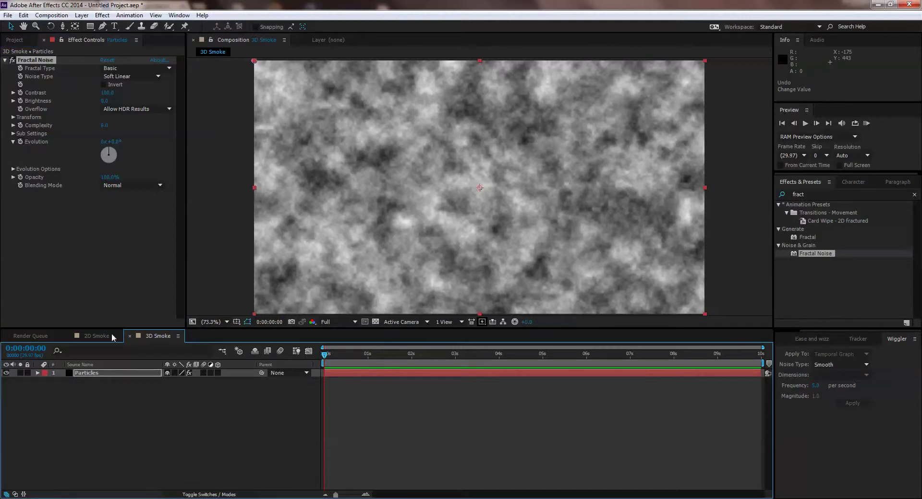
{"action": "left_click", "coordinate": [21, 142]}
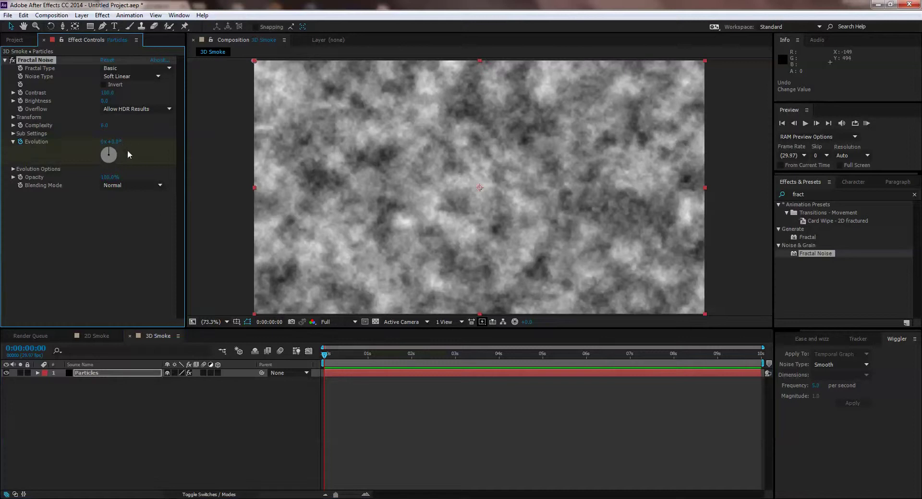
{"action": "left_click", "coordinate": [541, 356]}
{"action": "left_click", "coordinate": [539, 362]}
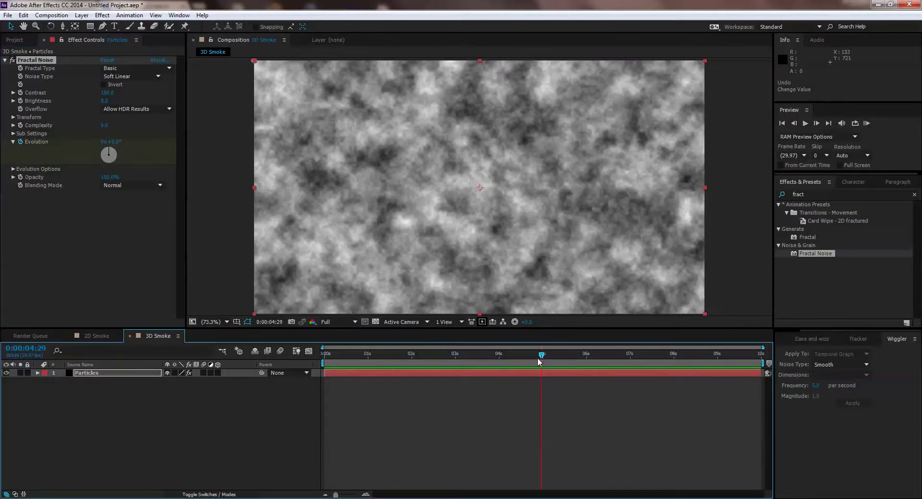
{"action": "key", "text": "Page_Down"}
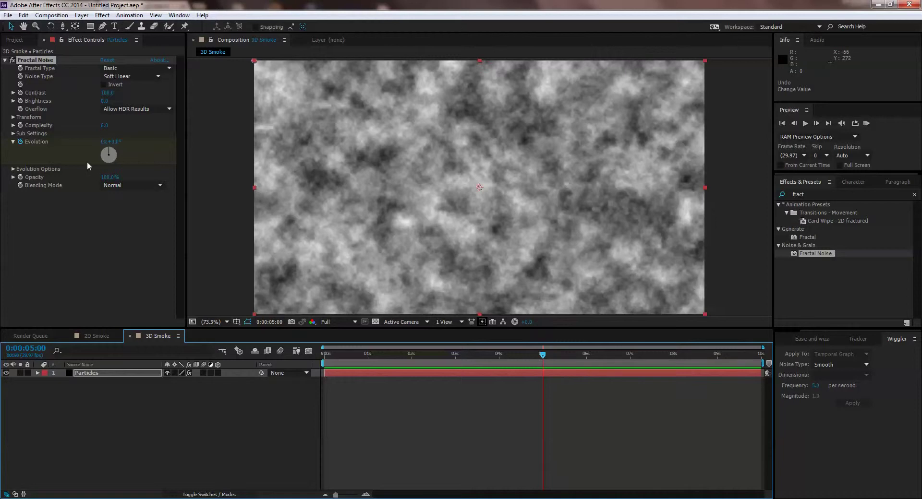
{"action": "left_click", "coordinate": [102, 143]}
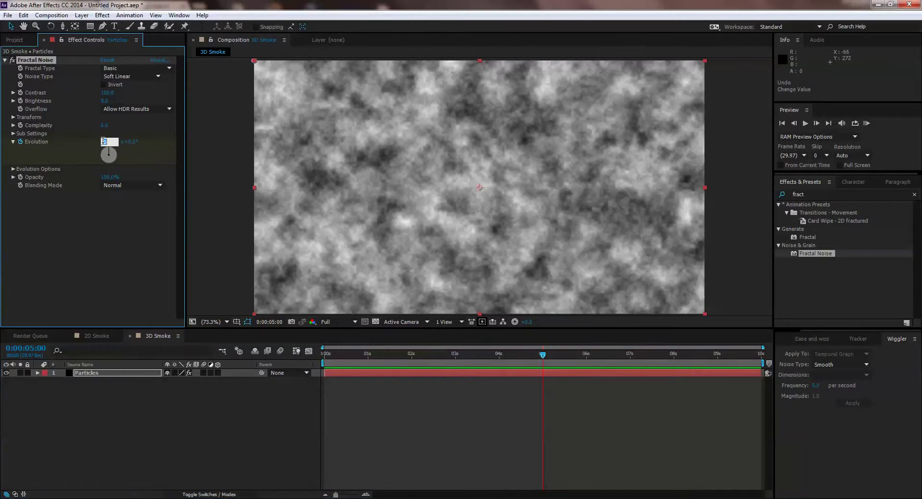
{"action": "type", "text": "2"}
{"action": "key", "text": "Return"}
{"action": "left_click", "coordinate": [280, 351]}
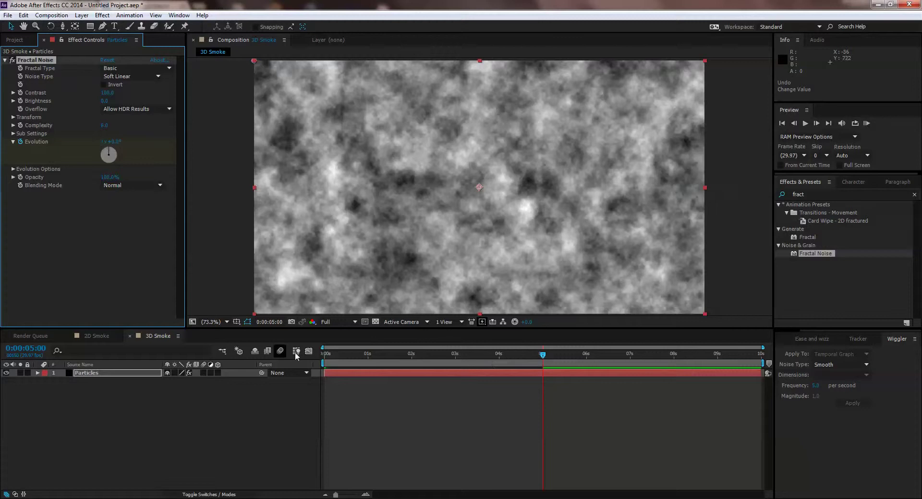
{"action": "left_click_drag", "start_coordinate": [542, 356], "coordinate": [542, 416]}
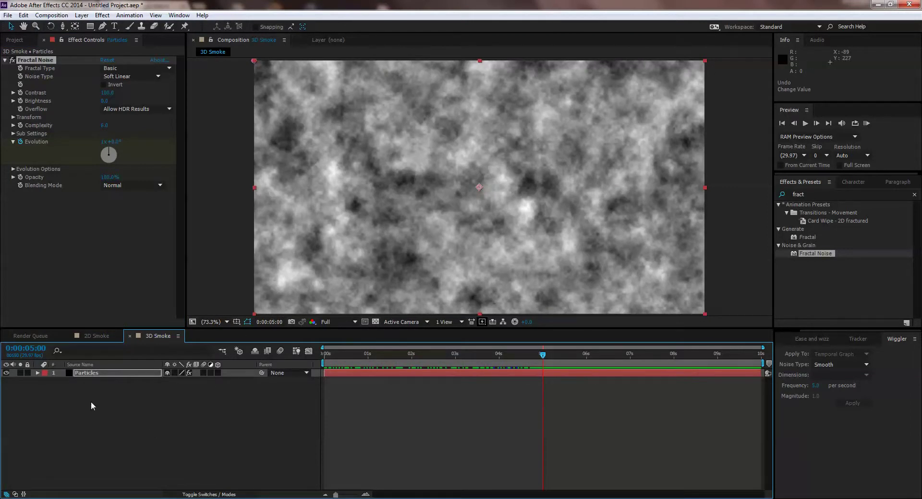
Step: Set the Fractal Noise fractal type to Cloudy and noise type to Spline, and preview the motion up to 0:00:03:00
{"action": "left_click", "coordinate": [91, 373]}
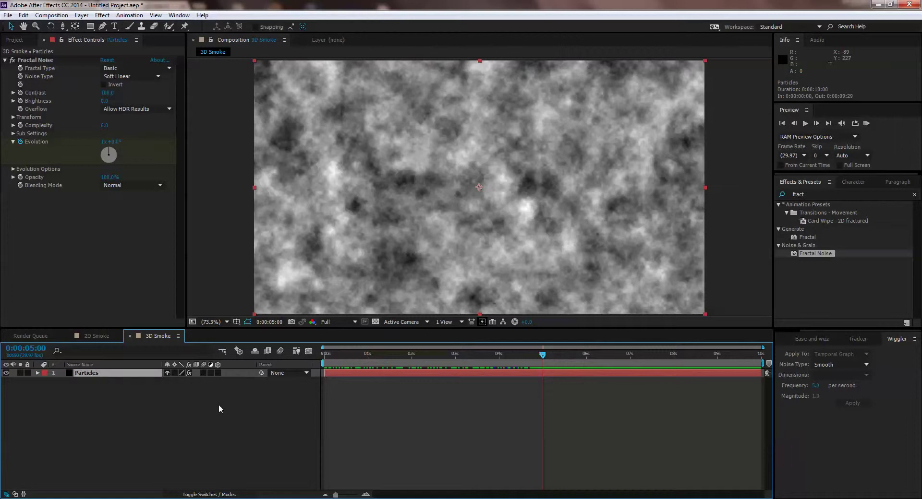
{"action": "left_click", "coordinate": [137, 68]}
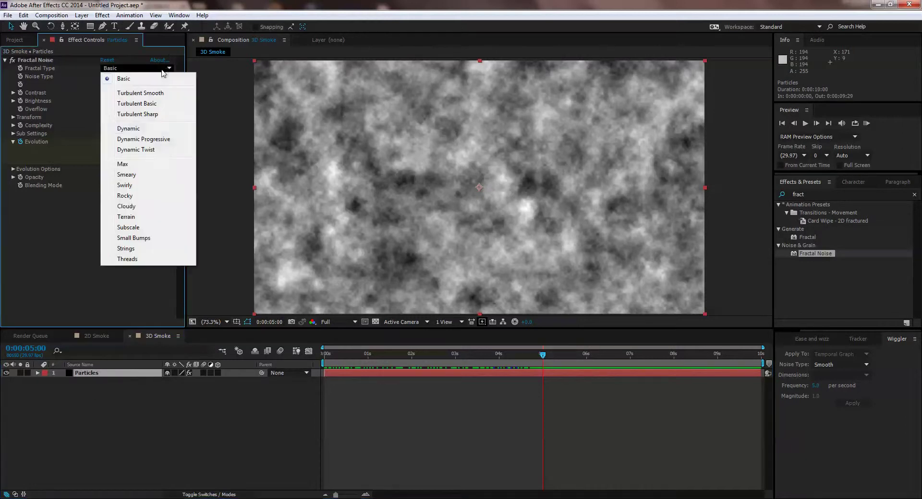
{"action": "left_click", "coordinate": [140, 207]}
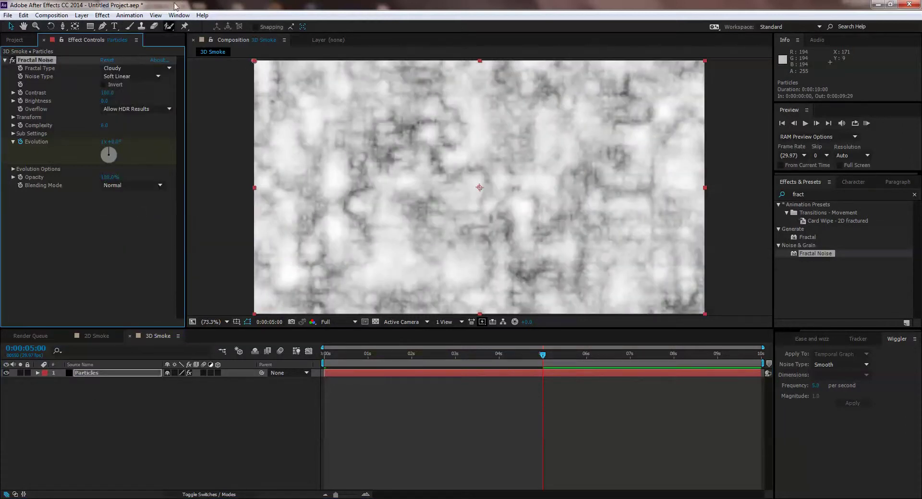
{"action": "left_click", "coordinate": [140, 78]}
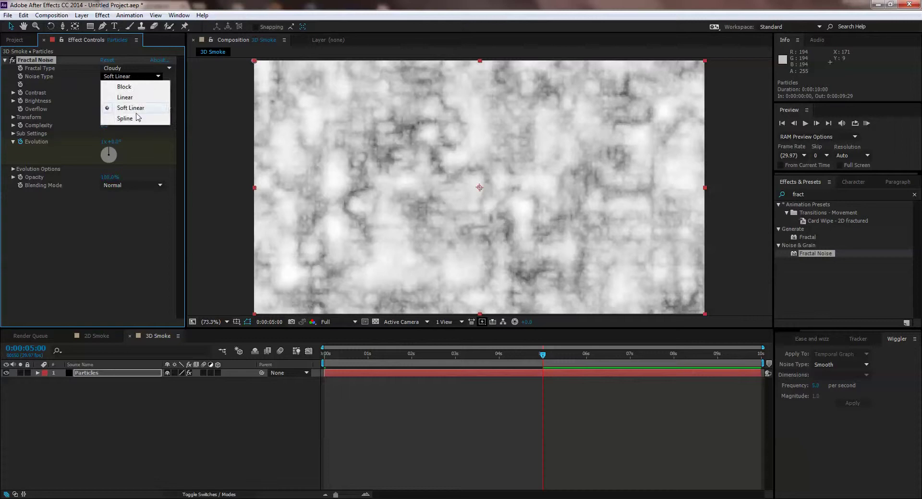
{"action": "left_click", "coordinate": [131, 117]}
{"action": "left_click_drag", "start_coordinate": [378, 358], "coordinate": [454, 367]}
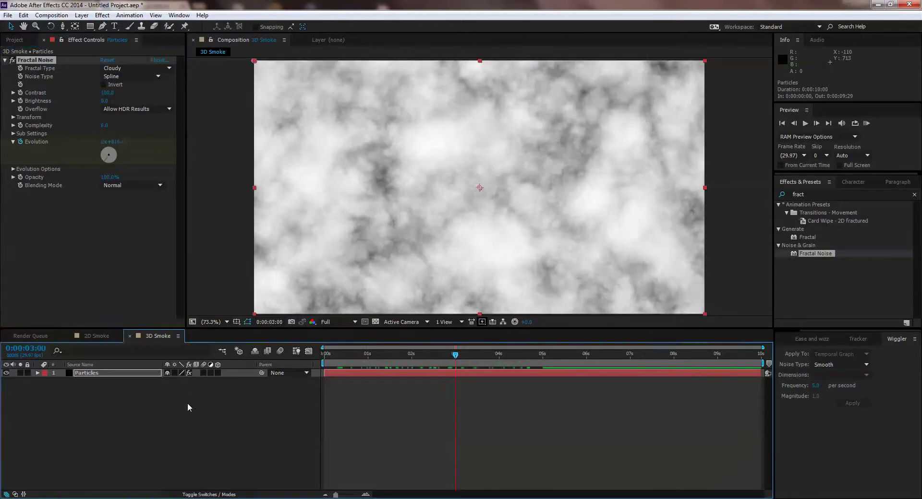
Step: Pre-compose the Particles layer as "Particles Comp", moving all attributes into the new composition
{"action": "left_click", "coordinate": [90, 374]}
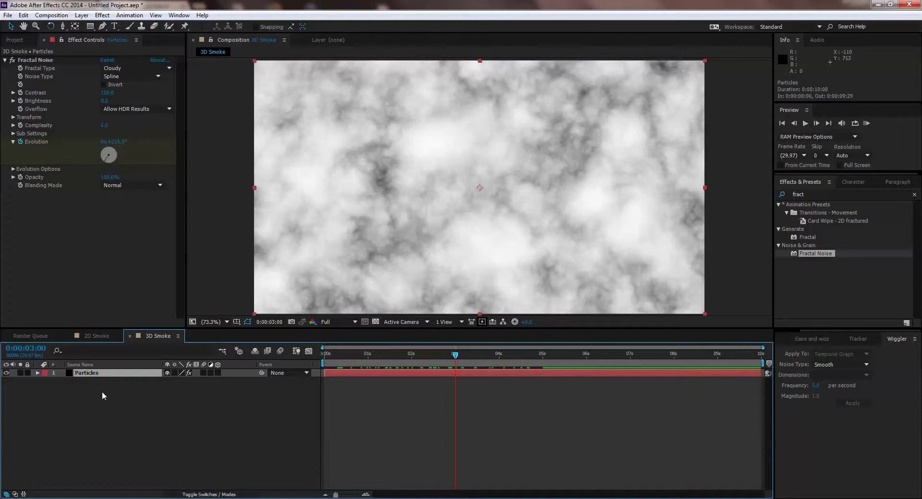
{"action": "key", "text": "ctrl+shift+c"}
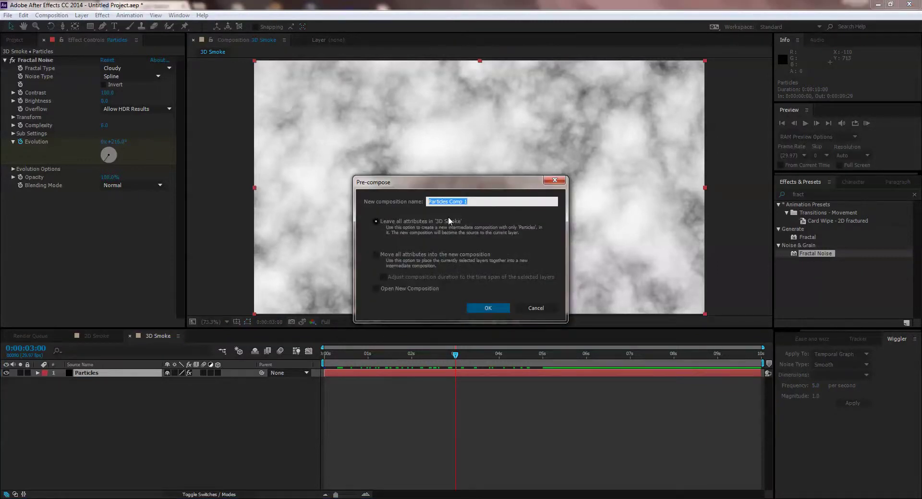
{"action": "left_click", "coordinate": [473, 203]}
{"action": "key", "text": "BackSpace"}
{"action": "left_click", "coordinate": [376, 254]}
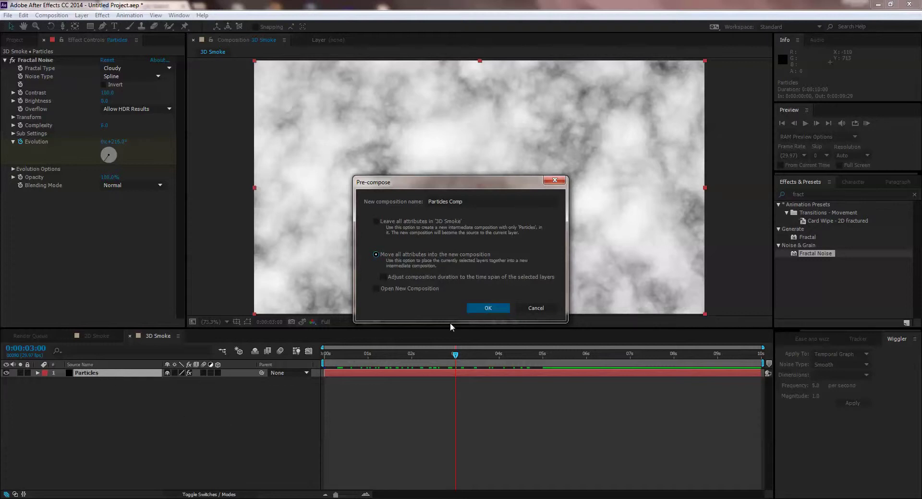
{"action": "left_click", "coordinate": [478, 309]}
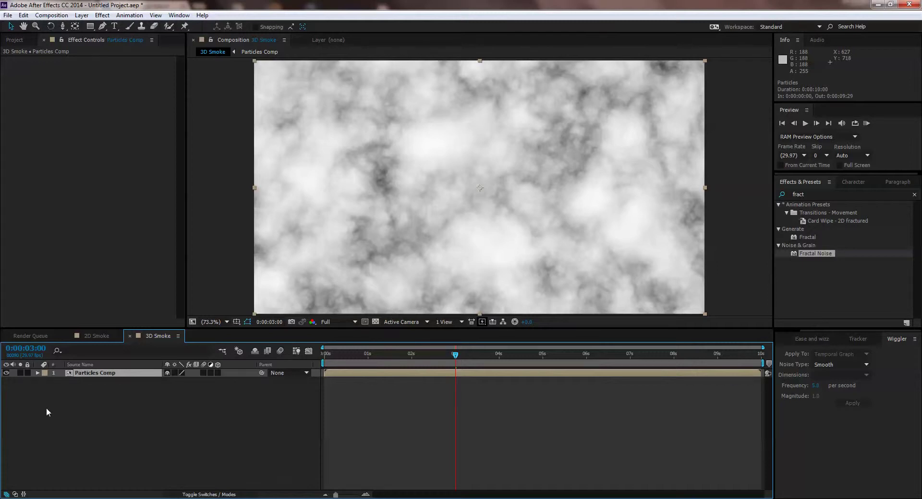
Step: Add a black composition-sized solid named "Smoke" above Particles Comp in the 3D Smoke composition
{"action": "key", "text": "ctrl+n"}
{"action": "left_click", "coordinate": [547, 375]}
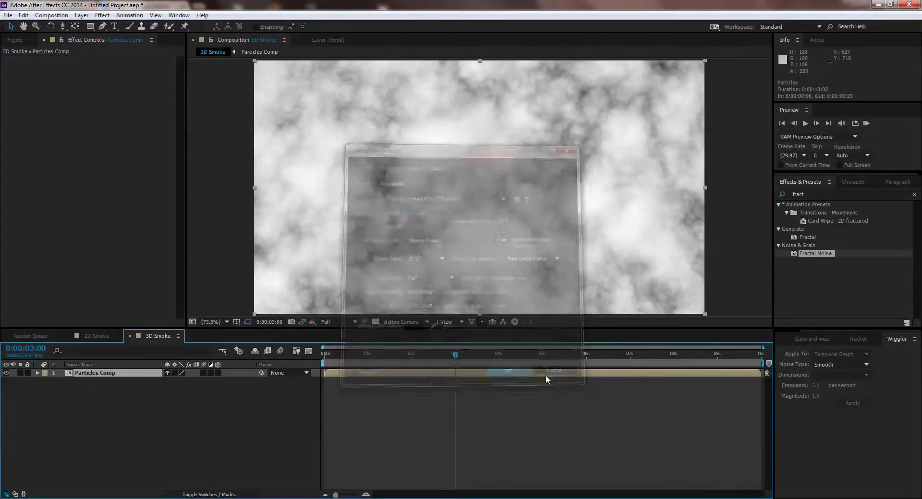
{"action": "key", "text": "ctrl+y"}
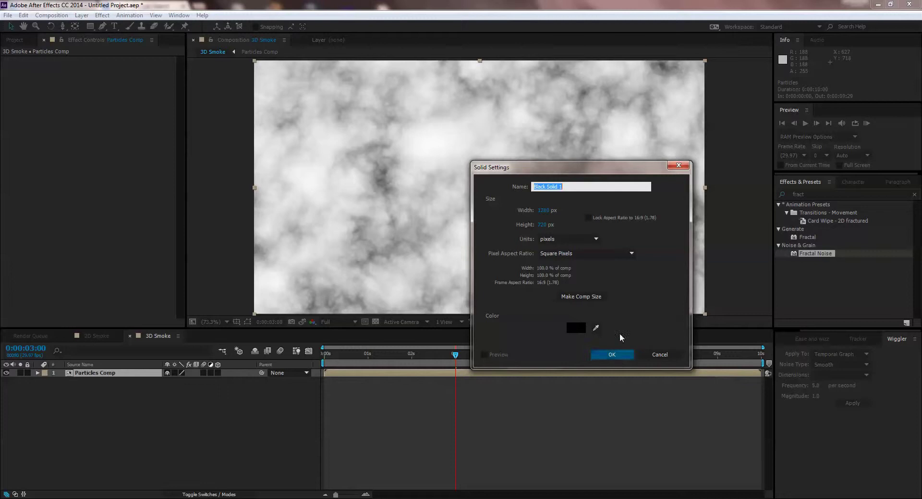
{"action": "type", "text": "Soke"}
{"action": "key", "text": "BackSpace"}
{"action": "key", "text": "BackSpace"}
{"action": "key", "text": "BackSpace"}
{"action": "type", "text": "moke"}
{"action": "left_click", "coordinate": [559, 299]}
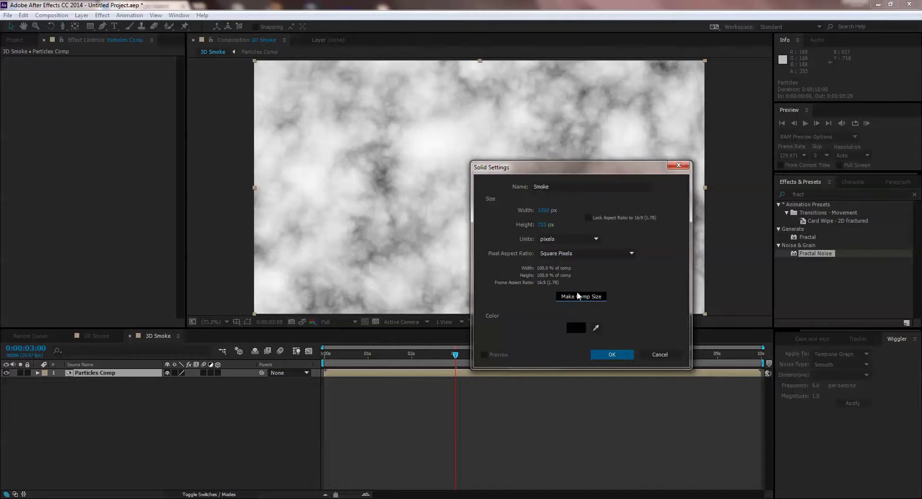
{"action": "left_click", "coordinate": [611, 355]}
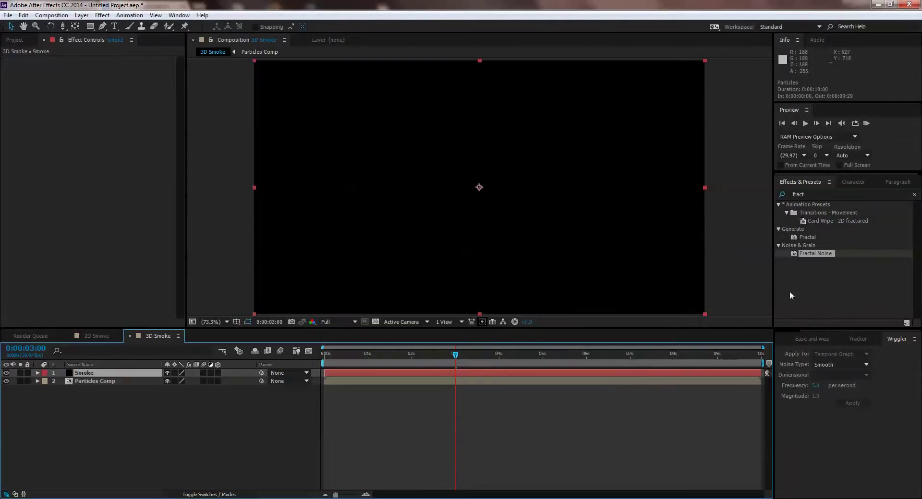
Step: Find the CC Particle World effect and apply it to the Smoke layer
{"action": "left_click", "coordinate": [914, 194]}
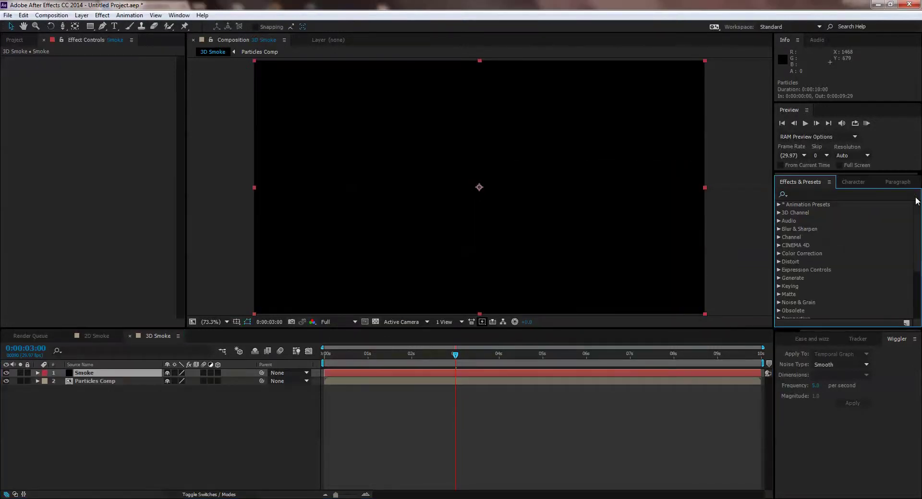
{"action": "left_click", "coordinate": [830, 194]}
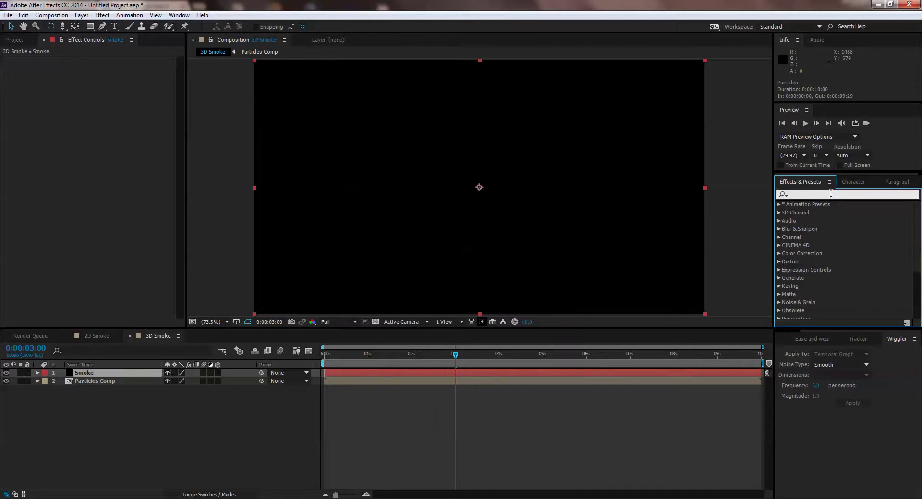
{"action": "type", "text": "cc part"}
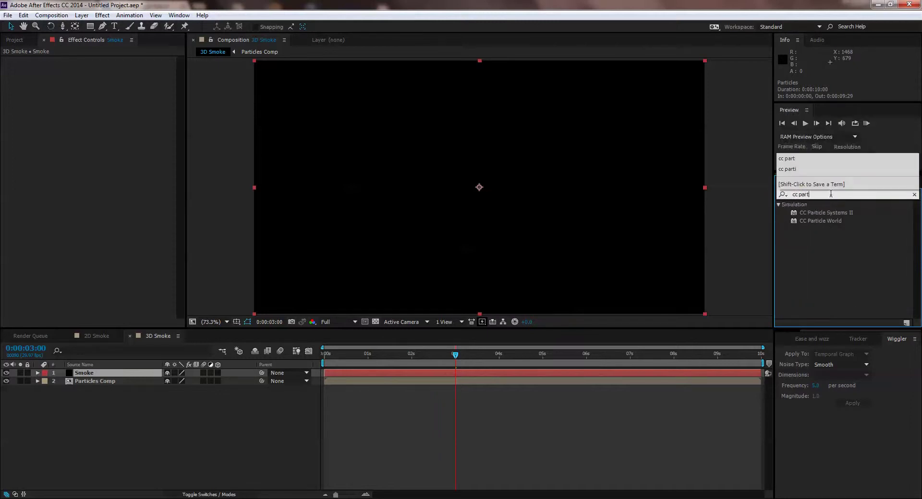
{"action": "left_click_drag", "start_coordinate": [793, 223], "coordinate": [514, 221]}
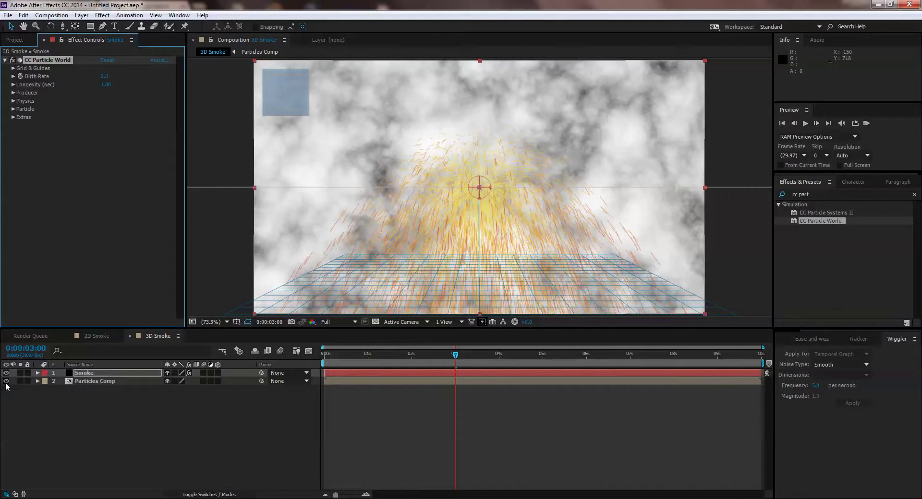
Step: Turn off the CC Particle World floor grid and hide the Particles Comp layer
{"action": "left_click", "coordinate": [13, 68]}
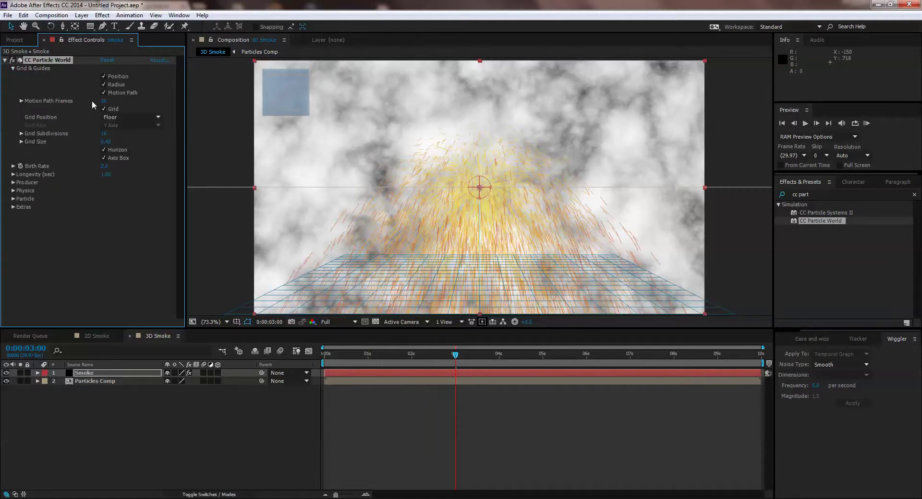
{"action": "left_click", "coordinate": [109, 118]}
{"action": "left_click", "coordinate": [103, 109]}
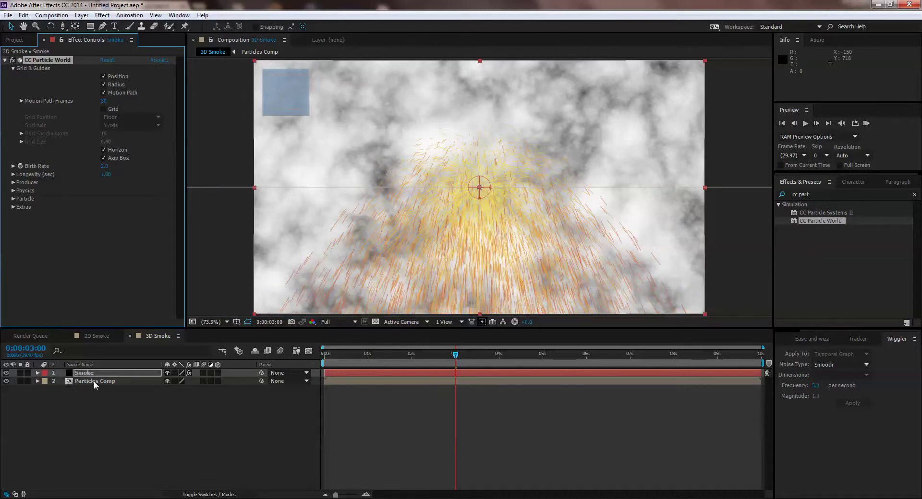
{"action": "left_click", "coordinate": [6, 381]}
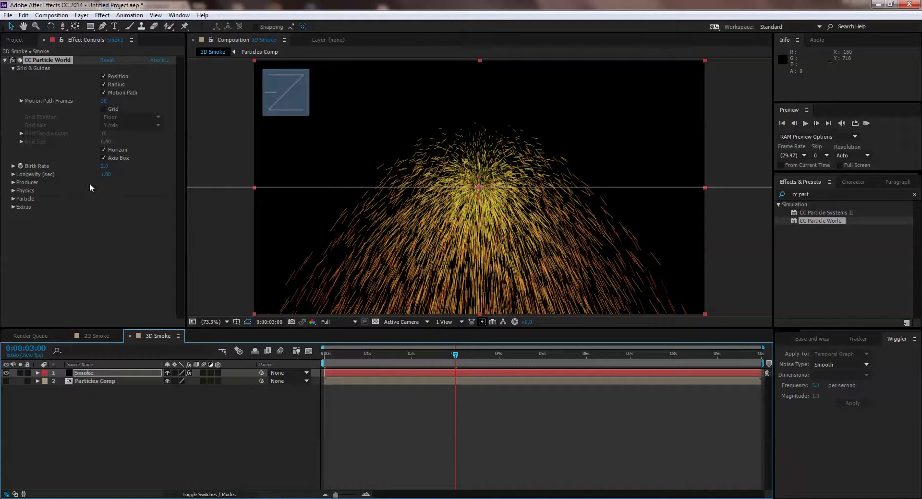
{"action": "left_click", "coordinate": [13, 69]}
Step: Set the particle type to Textured Faded Disc with Particles Comp as the texture layer, and preview the motion up to 0:00:01:19
{"action": "left_click", "coordinate": [14, 110]}
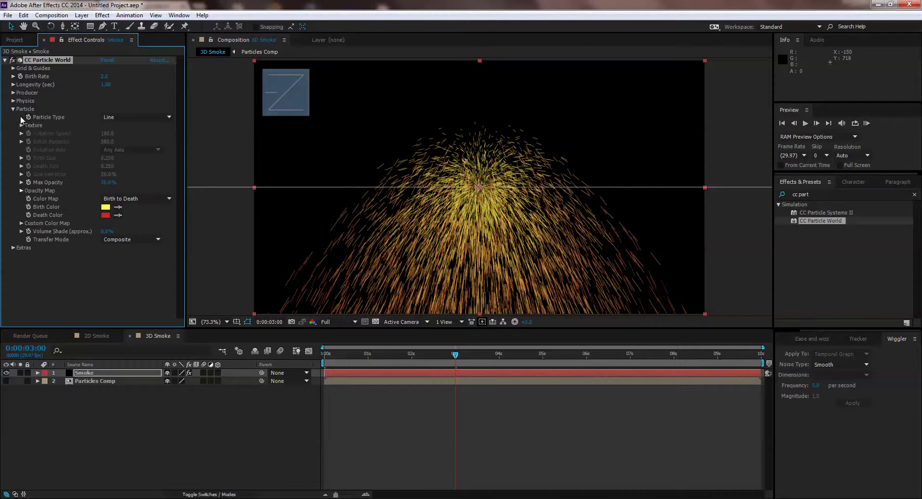
{"action": "left_click", "coordinate": [132, 116]}
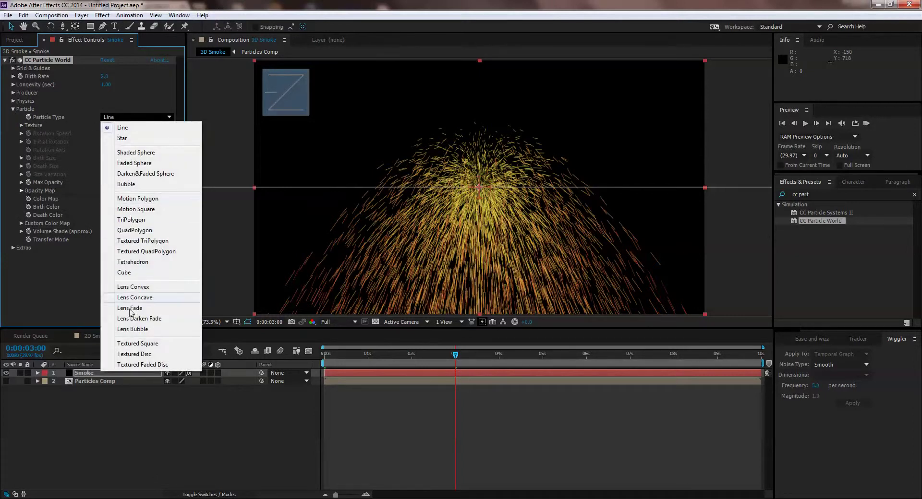
{"action": "left_click", "coordinate": [160, 366]}
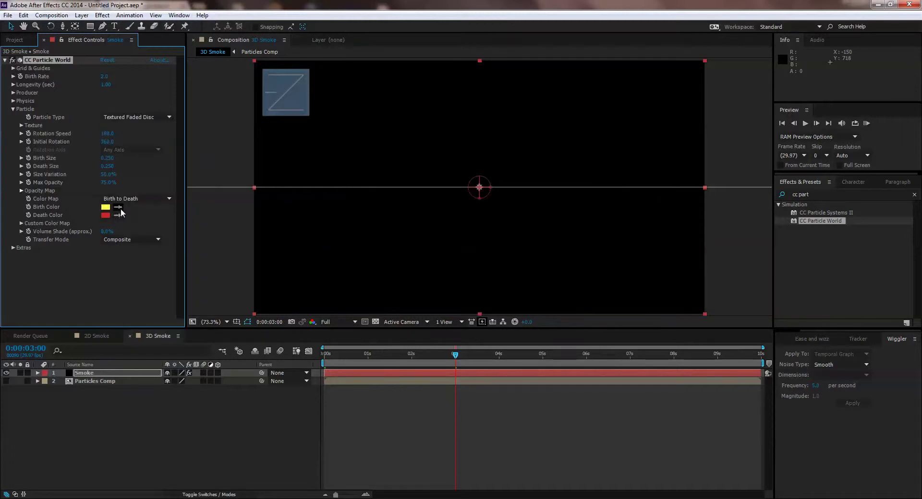
{"action": "left_click", "coordinate": [21, 126]}
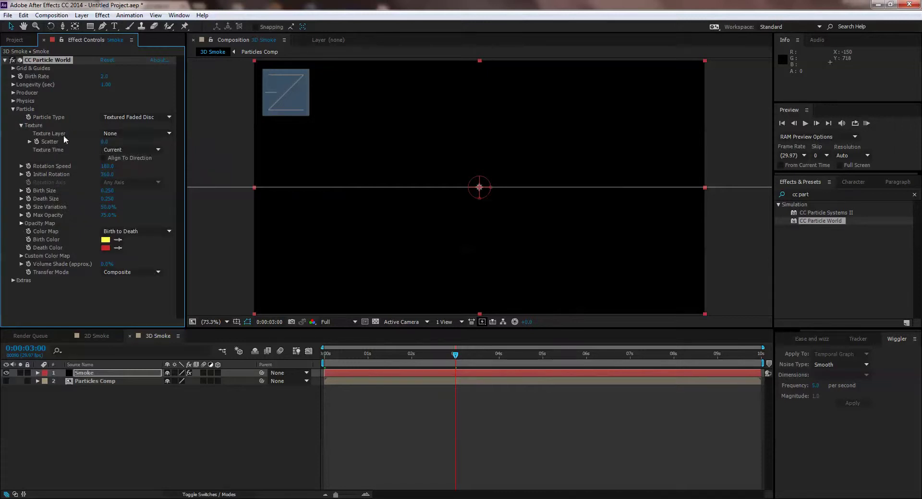
{"action": "left_click", "coordinate": [120, 134]}
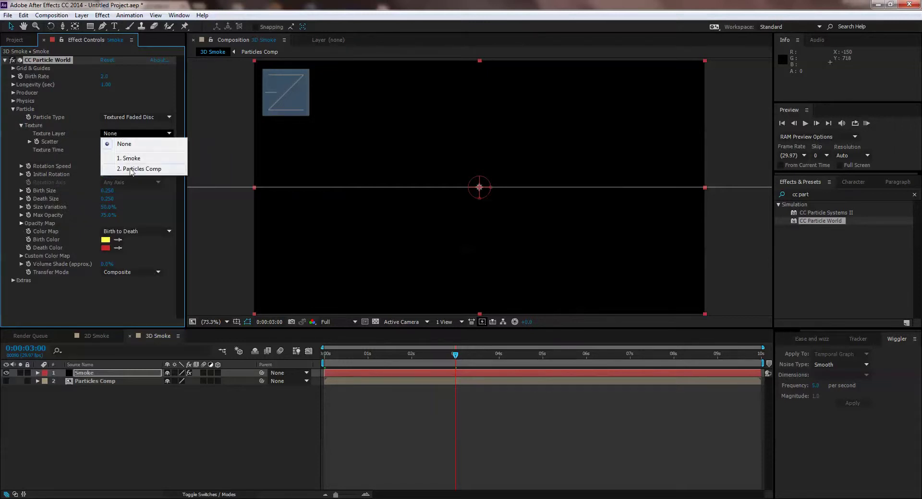
{"action": "left_click", "coordinate": [131, 170]}
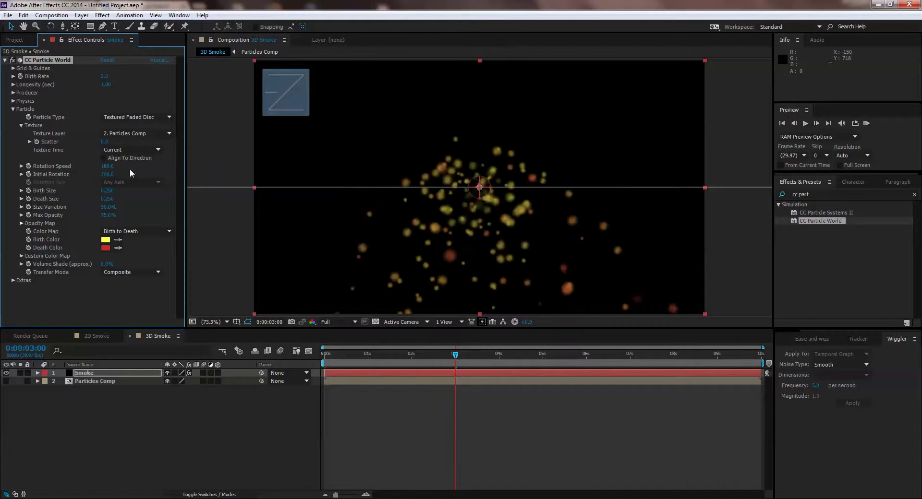
{"action": "left_click_drag", "start_coordinate": [359, 354], "coordinate": [397, 362]}
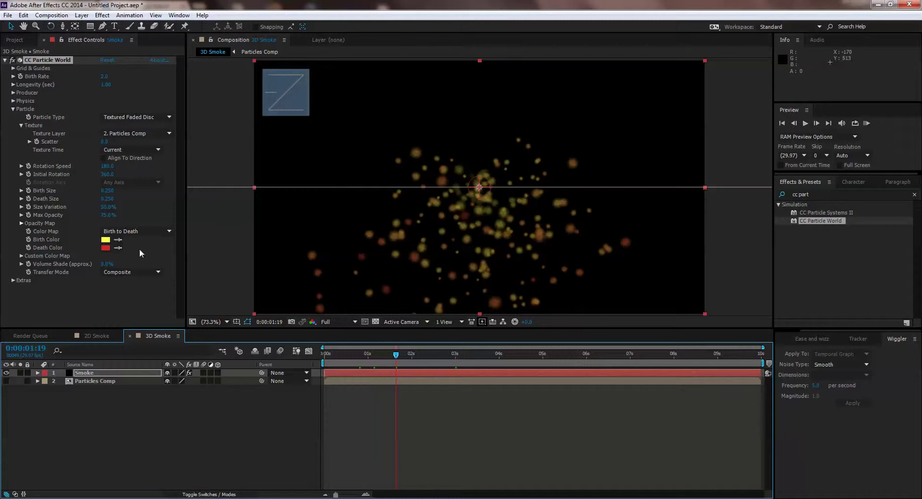
Step: Change both the birth color and the death color of the particles to white (FFFFFF)
{"action": "left_click", "coordinate": [105, 240]}
{"action": "left_click", "coordinate": [169, 288]}
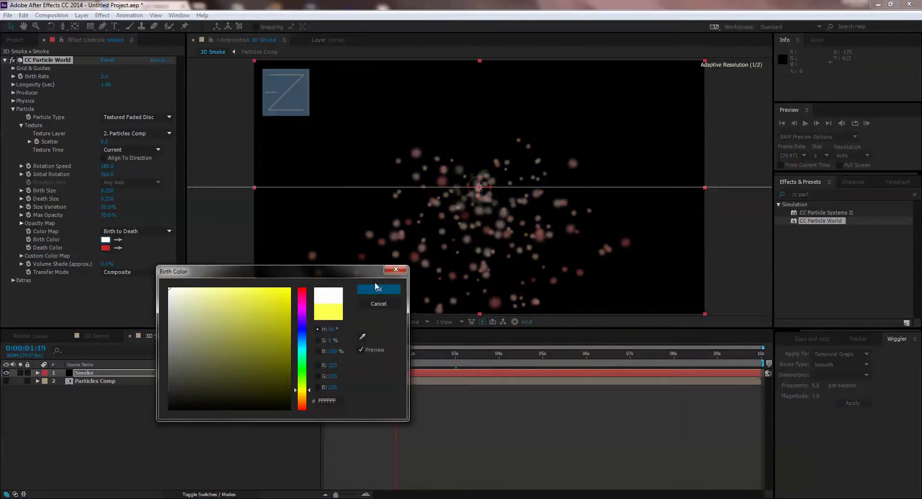
{"action": "left_click", "coordinate": [378, 290]}
{"action": "left_click", "coordinate": [105, 247]}
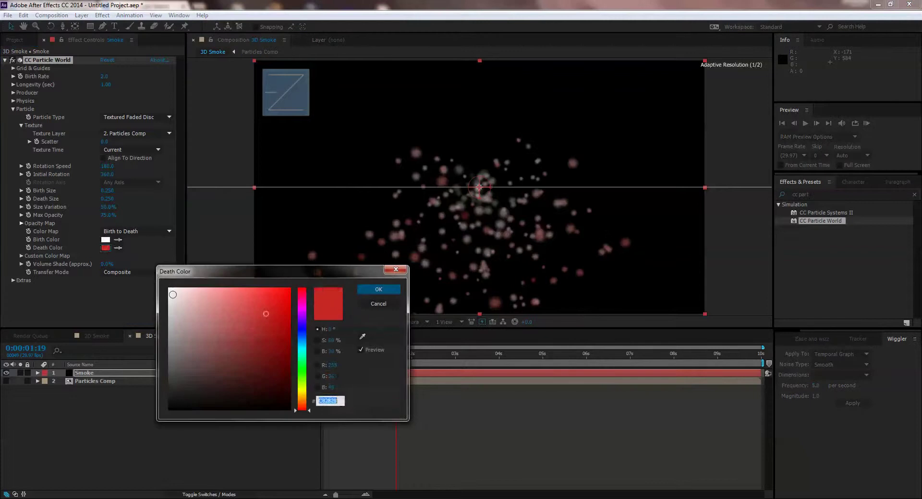
{"action": "left_click", "coordinate": [163, 283]}
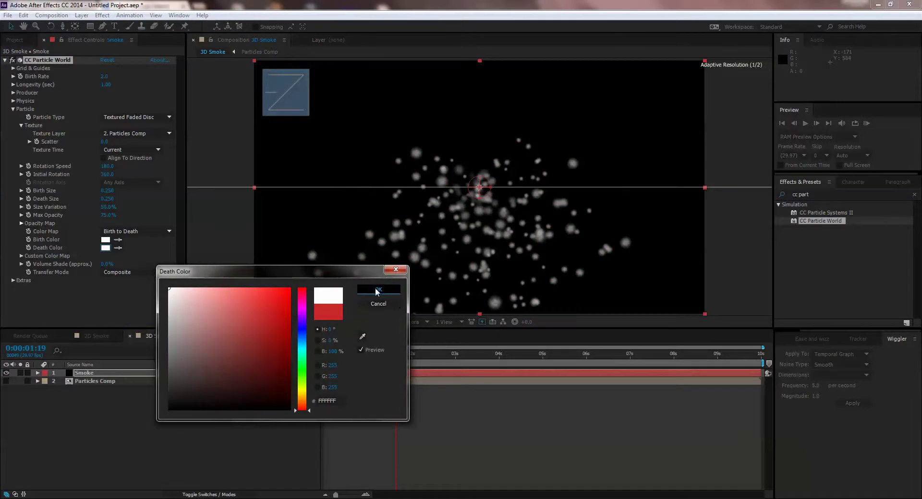
{"action": "left_click", "coordinate": [378, 290]}
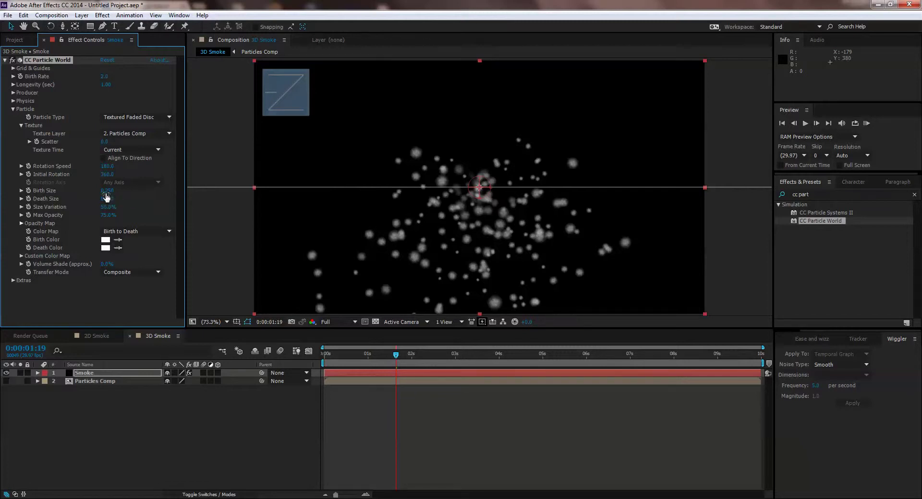
Step: Set the particle birth size to 0.5 and death size to 1.5, and preview the motion, ending at 0:00:00:13
{"action": "left_click", "coordinate": [107, 192]}
{"action": "type", "text": ".5"}
{"action": "key", "text": "Return"}
{"action": "left_click", "coordinate": [110, 198]}
{"action": "type", "text": "1.5"}
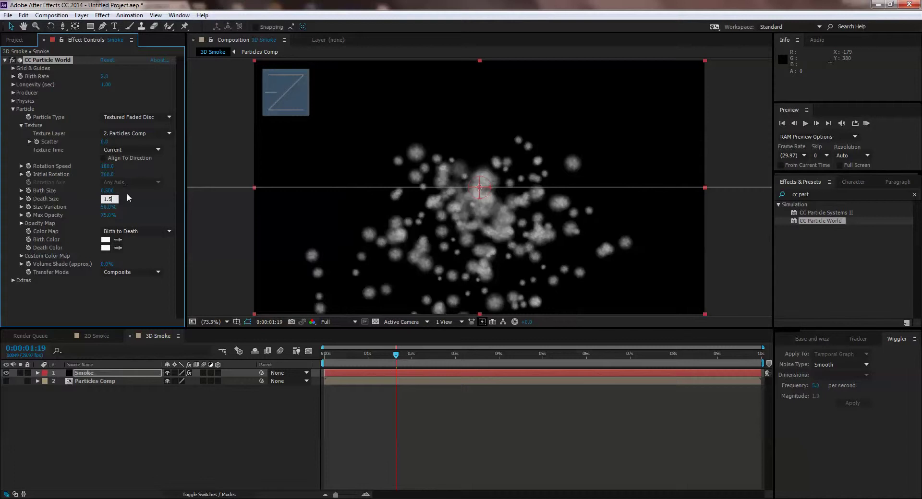
{"action": "key", "text": "Return"}
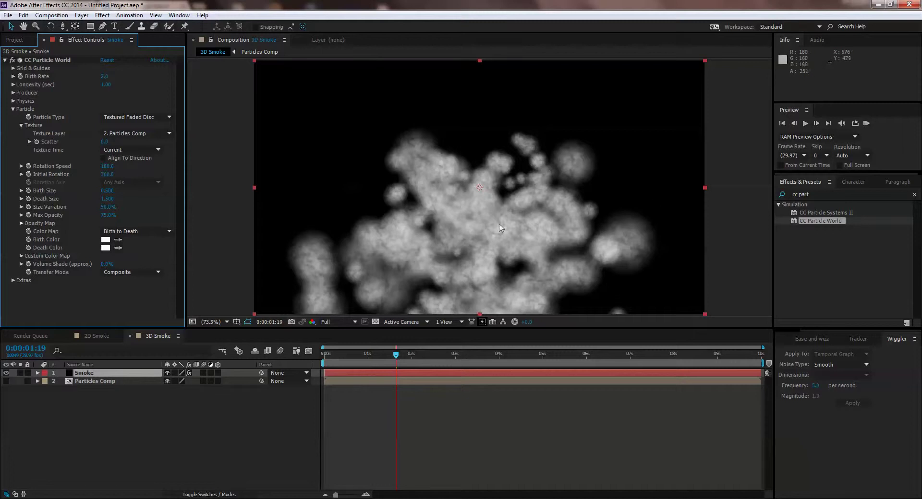
{"action": "left_click", "coordinate": [359, 355]}
{"action": "left_click_drag", "start_coordinate": [366, 358], "coordinate": [399, 367]}
{"action": "left_click_drag", "start_coordinate": [392, 370], "coordinate": [344, 364]}
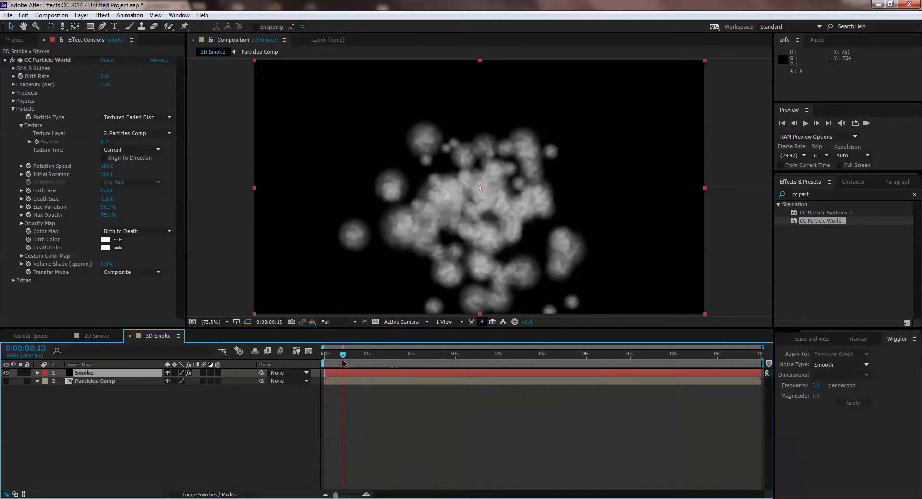
Step: Set the gravity in the CC Particle World physics to 0 and preview the opening frames
{"action": "left_click", "coordinate": [13, 109]}
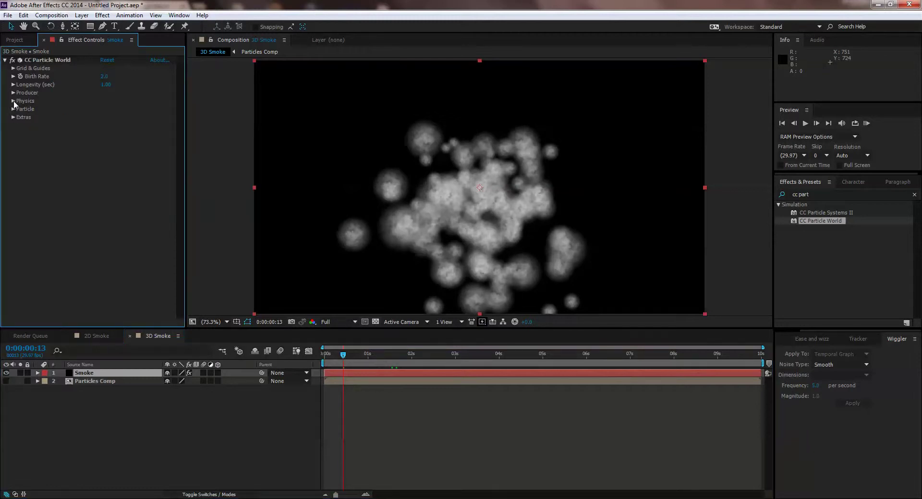
{"action": "left_click", "coordinate": [13, 101]}
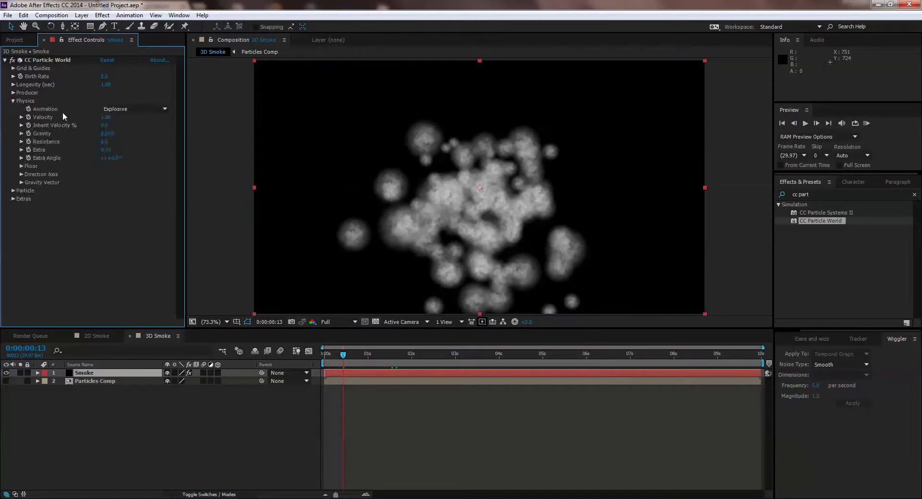
{"action": "left_click", "coordinate": [107, 134]}
{"action": "type", "text": "0"}
{"action": "key", "text": "Return"}
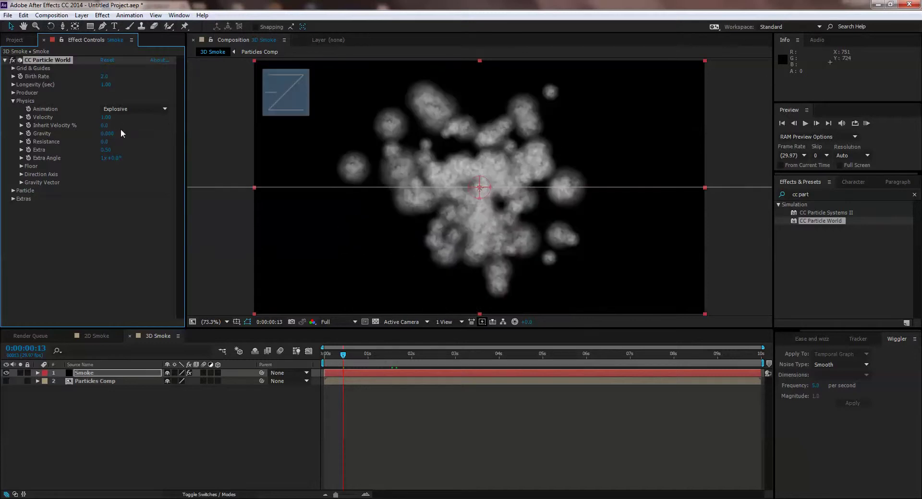
{"action": "mouse_move", "coordinate": [343, 355]}
{"action": "left_mouse_down"}
{"action": "mouse_move", "coordinate": [366, 361]}
{"action": "mouse_move", "coordinate": [331, 362]}
{"action": "mouse_move", "coordinate": [371, 365]}
{"action": "mouse_move", "coordinate": [324, 366]}
{"action": "mouse_move", "coordinate": [341, 365]}
{"action": "left_mouse_up"}
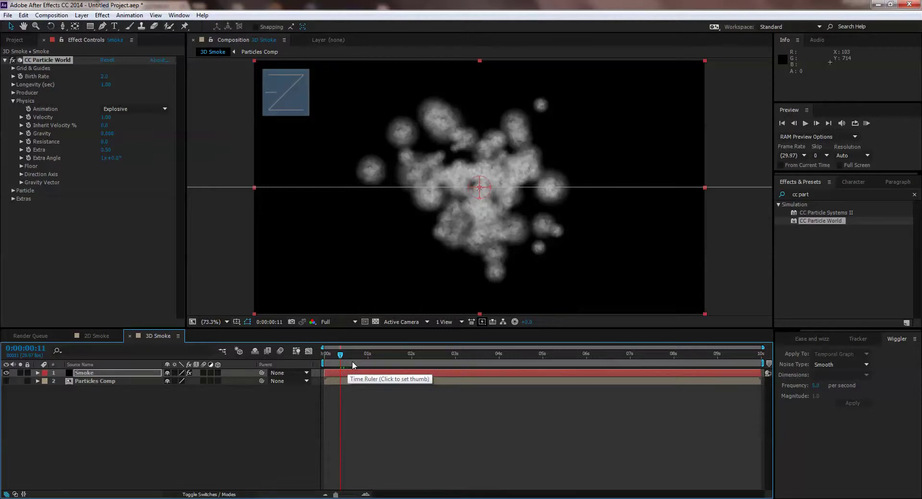
{"action": "mouse_move", "coordinate": [341, 362]}
{"action": "left_mouse_down"}
{"action": "mouse_move", "coordinate": [324, 357]}
{"action": "mouse_move", "coordinate": [336, 355]}
{"action": "left_mouse_up"}
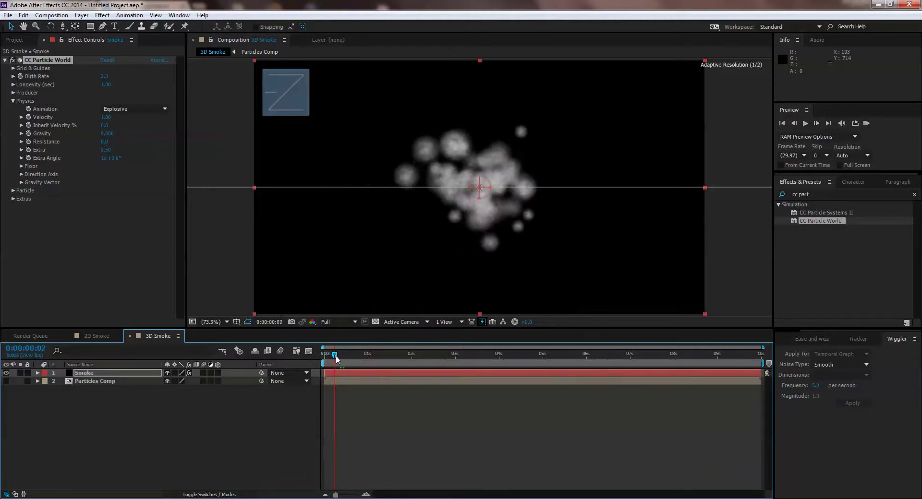
Step: Try a lower particle velocity in the physics settings and check the first few frames
{"action": "left_click", "coordinate": [105, 117]}
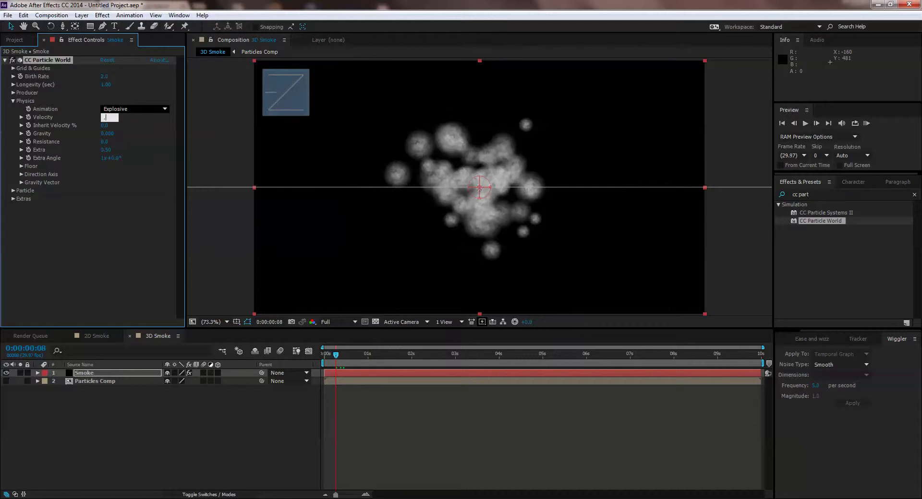
{"action": "key", "text": "Return"}
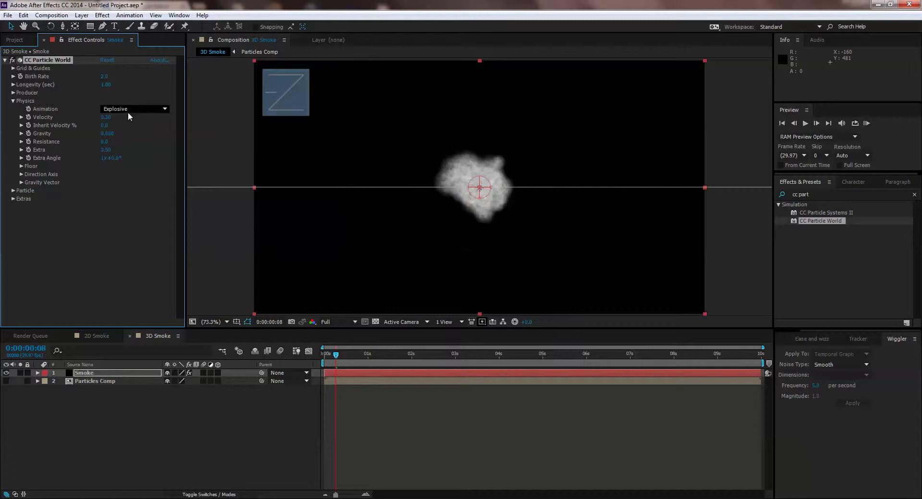
{"action": "mouse_move", "coordinate": [326, 355]}
{"action": "left_mouse_down"}
{"action": "mouse_move", "coordinate": [463, 355]}
{"action": "mouse_move", "coordinate": [324, 356]}
{"action": "mouse_move", "coordinate": [374, 364]}
{"action": "mouse_move", "coordinate": [324, 364]}
{"action": "mouse_move", "coordinate": [332, 365]}
{"action": "left_mouse_up"}
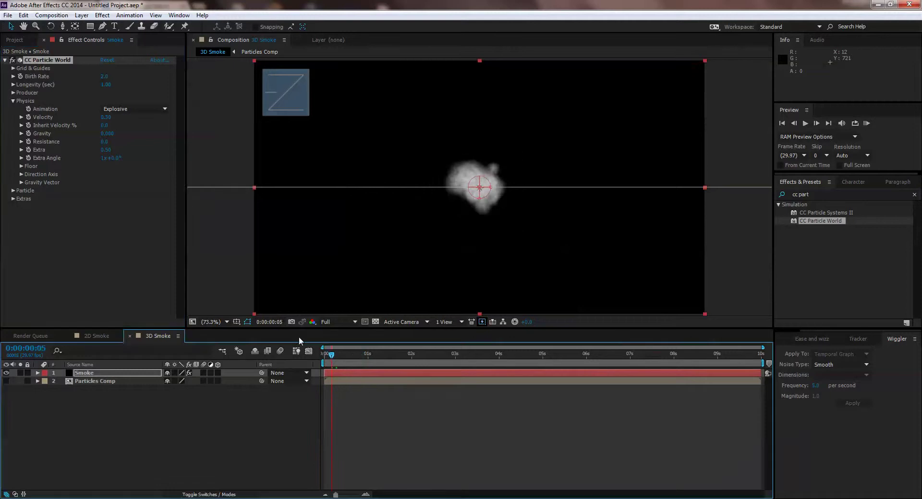
Step: Set the particle longevity to 5 seconds and preview the smoke up to 0:00:03:06
{"action": "left_click", "coordinate": [107, 85]}
{"action": "type", "text": "5"}
{"action": "key", "text": "Return"}
{"action": "left_click_drag", "start_coordinate": [335, 354], "coordinate": [465, 360]}
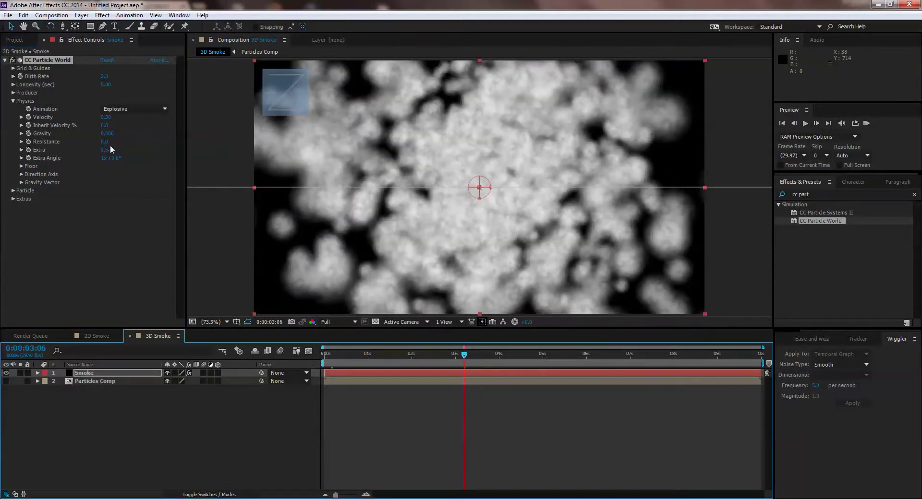
Step: Set the particle velocity to 0.15 and check the smoke spread at 0:00:03:21
{"action": "left_click", "coordinate": [106, 118]}
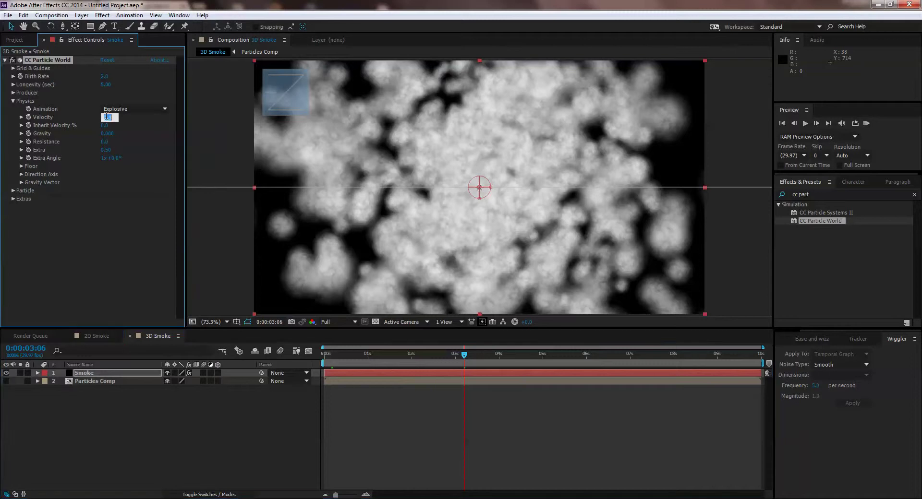
{"action": "type", "text": ".15"}
{"action": "key", "text": "Return"}
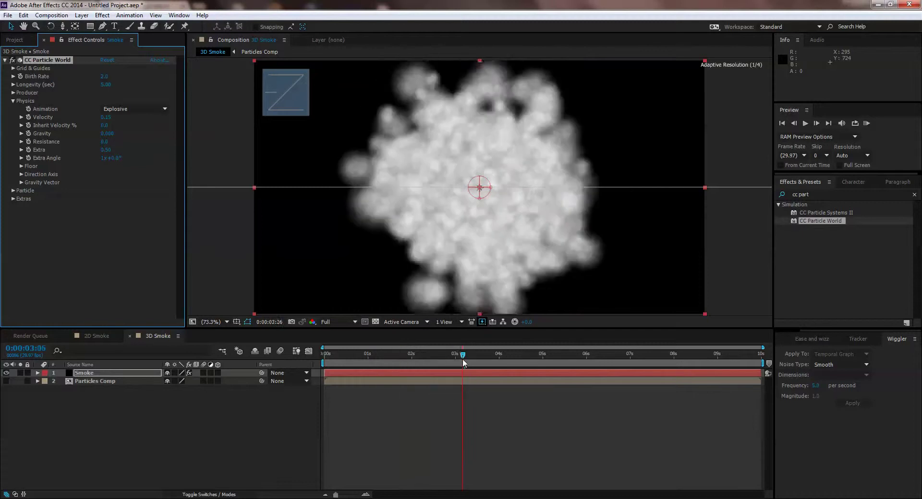
{"action": "left_click", "coordinate": [486, 354]}
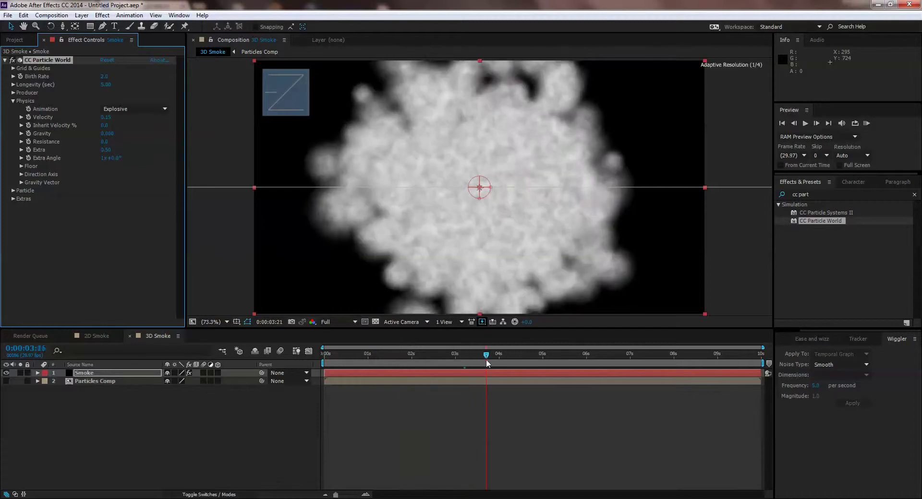
Step: Set the particle birth rate to 10
{"action": "left_click", "coordinate": [105, 76]}
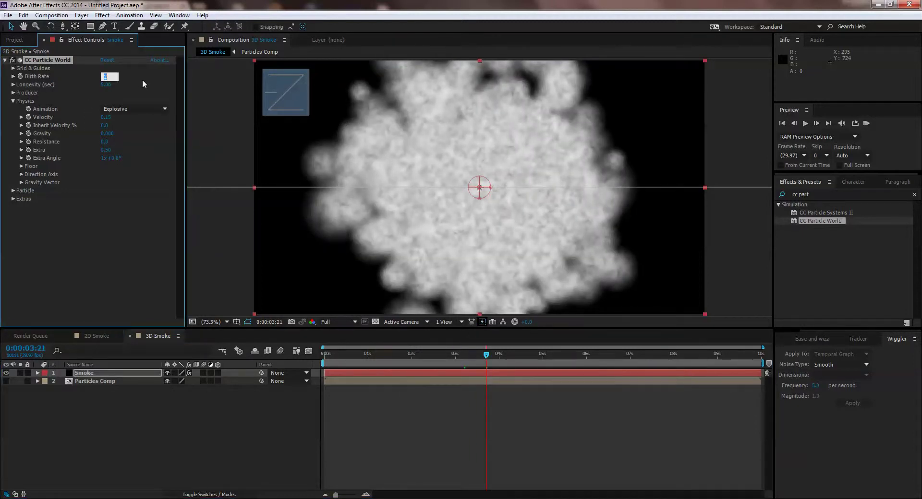
{"action": "type", "text": "10"}
{"action": "key", "text": "Return"}
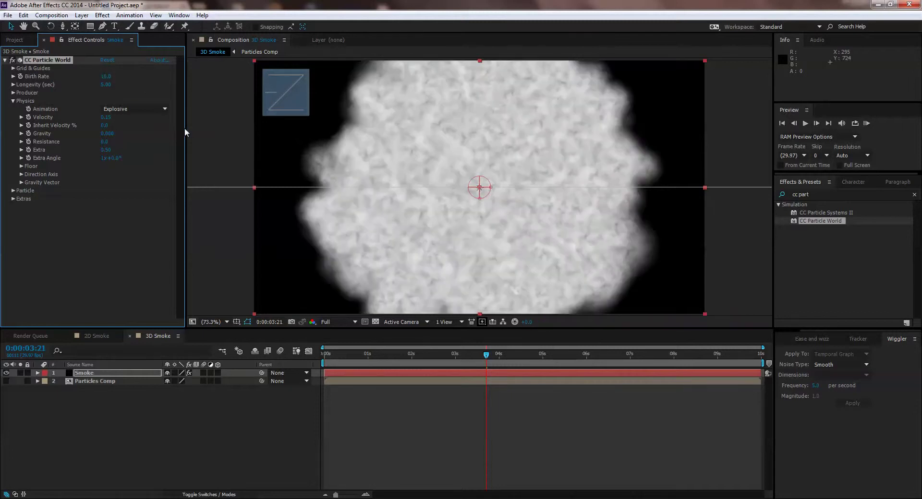
Step: Set the particle birth rate to 5 and check the smoke from the beginning up to 0:00:02:09
{"action": "left_click", "coordinate": [351, 356]}
{"action": "left_click_drag", "start_coordinate": [353, 358], "coordinate": [428, 373]}
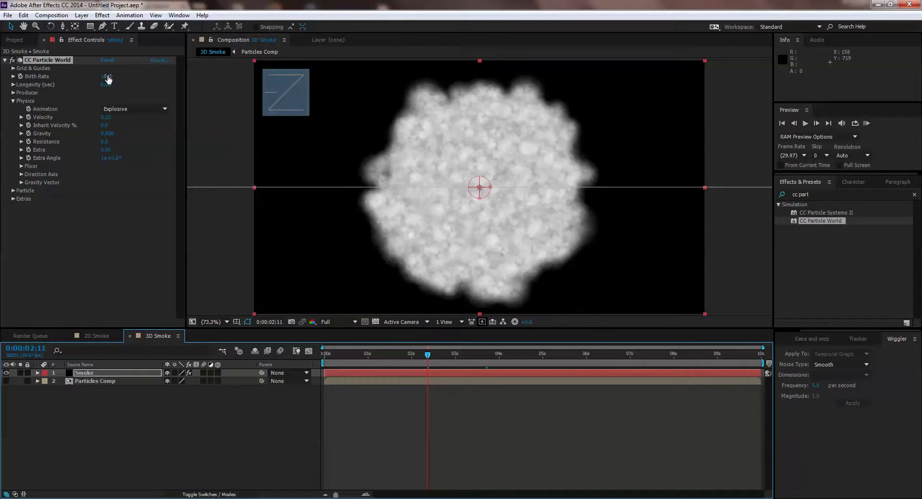
{"action": "left_click_drag", "start_coordinate": [108, 80], "coordinate": [102, 82]}
{"action": "left_click", "coordinate": [103, 76]}
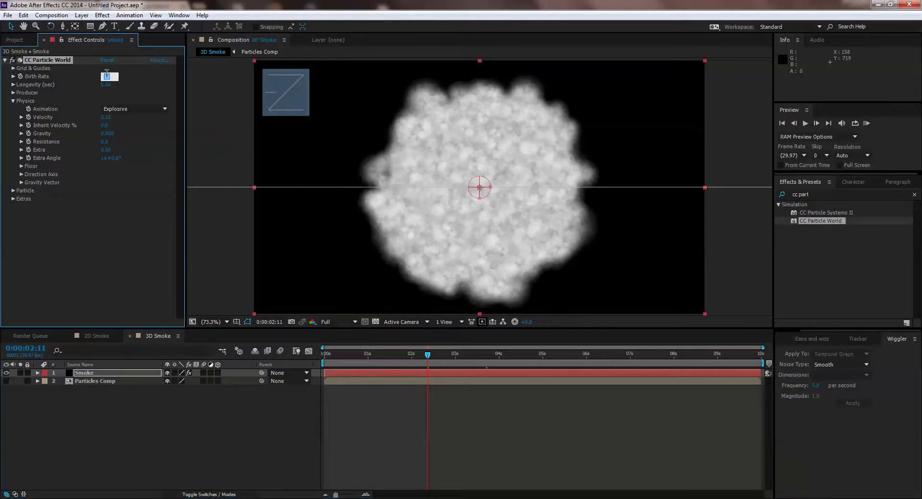
{"action": "type", "text": "5"}
{"action": "key", "text": "Return"}
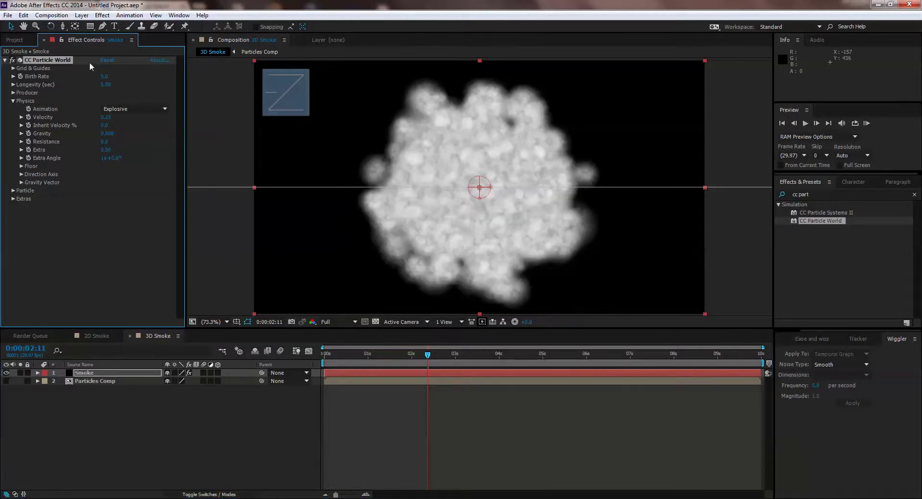
{"action": "left_click_drag", "start_coordinate": [339, 359], "coordinate": [424, 382]}
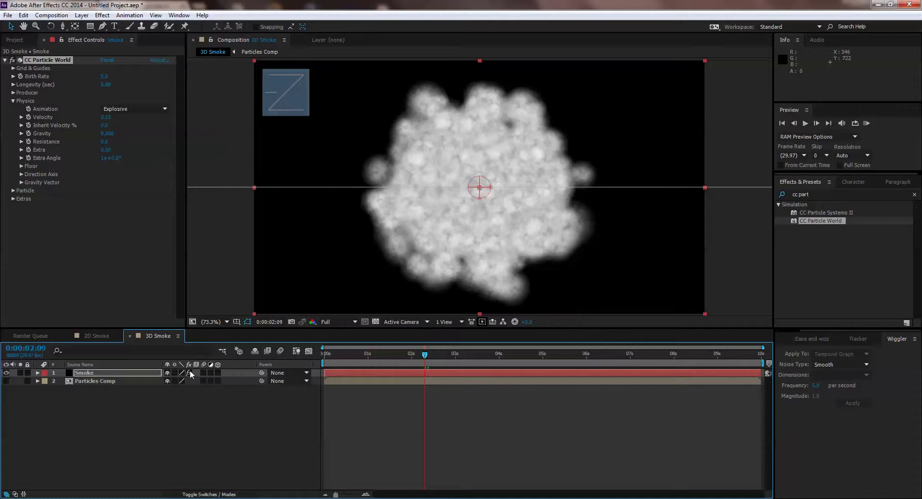
Step: At 0:00:00:00, set the producer's Position X to about -0.46 and Position Y to about 0.28, and keyframe Position Z at 0.00
{"action": "left_click", "coordinate": [325, 354]}
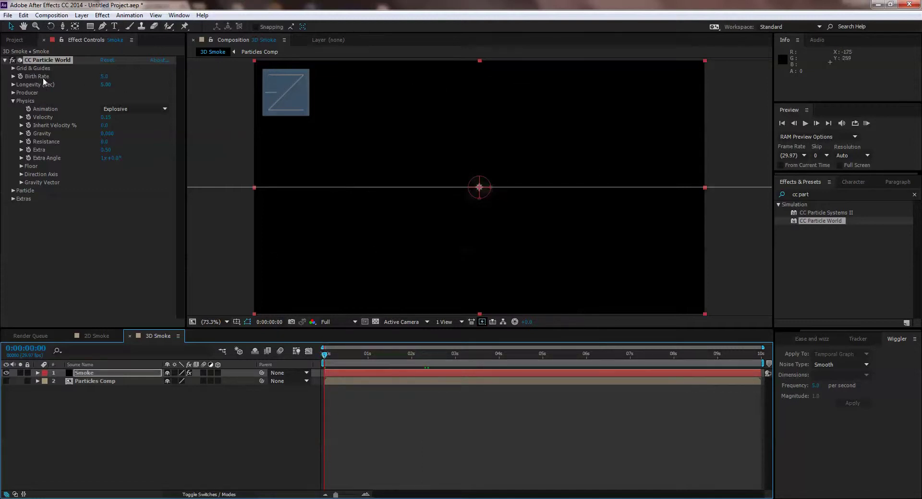
{"action": "left_click", "coordinate": [13, 96]}
{"action": "left_click", "coordinate": [13, 92]}
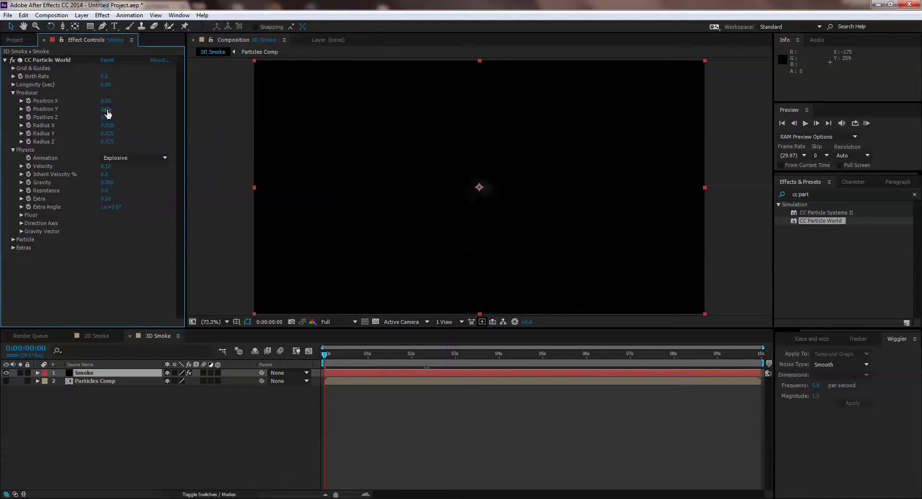
{"action": "mouse_move", "coordinate": [106, 112]}
{"action": "left_mouse_down"}
{"action": "mouse_move", "coordinate": [123, 112]}
{"action": "mouse_move", "coordinate": [87, 104]}
{"action": "left_mouse_up"}
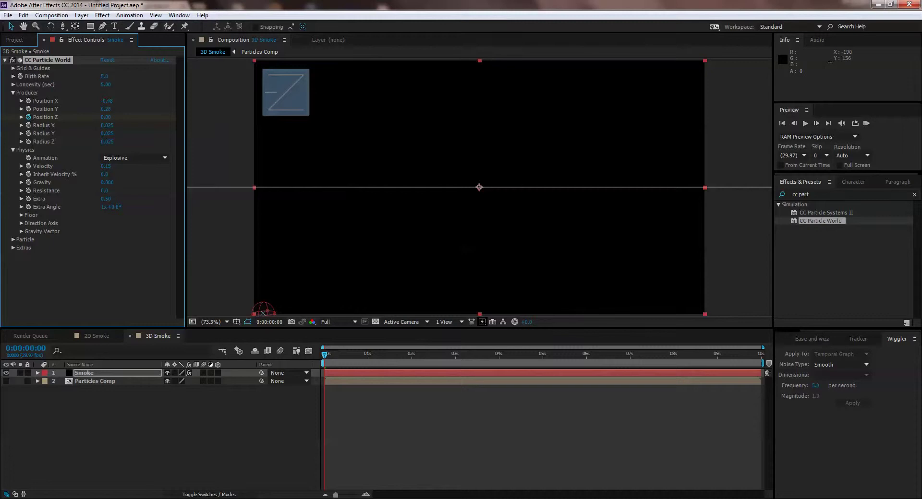
Step: Keyframe the producer's Position Z at about 33.61 at 0:00:05:00 and check the smoke trail at 0:00:01:18
{"action": "left_click", "coordinate": [334, 355]}
{"action": "left_click_drag", "start_coordinate": [362, 362], "coordinate": [545, 374]}
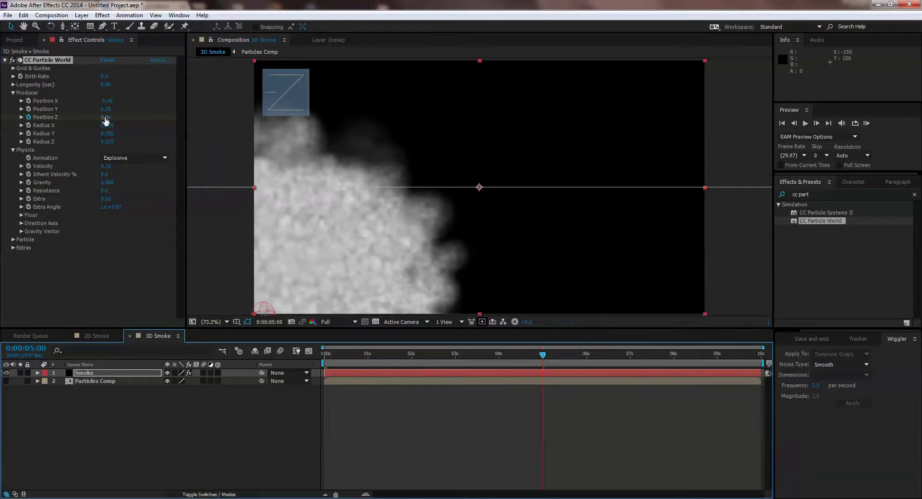
{"action": "left_click_drag", "start_coordinate": [106, 120], "coordinate": [118, 117]}
{"action": "left_click_drag", "start_coordinate": [275, 111], "coordinate": [733, 108]}
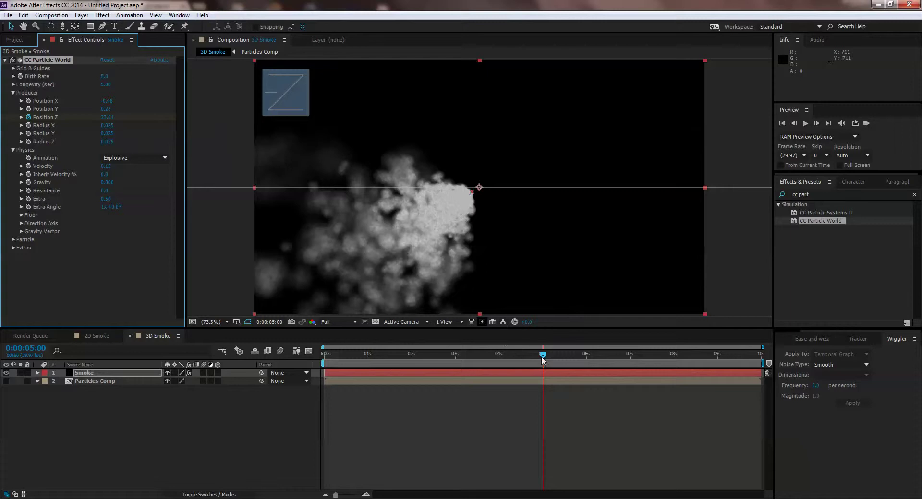
{"action": "left_click_drag", "start_coordinate": [543, 359], "coordinate": [394, 377]}
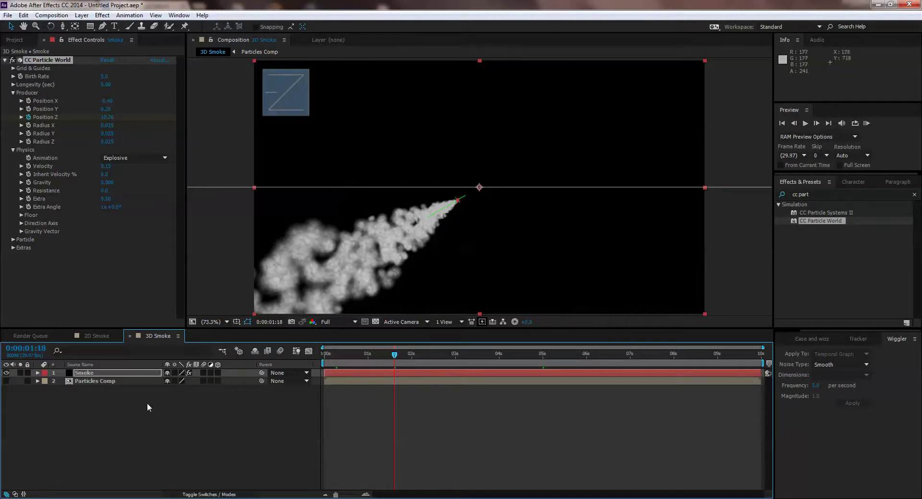
Step: Set the Fractal Noise brightness in Particles Comp to 15 and check the smoke in the 3D Smoke composition
{"action": "double_click", "coordinate": [69, 381]}
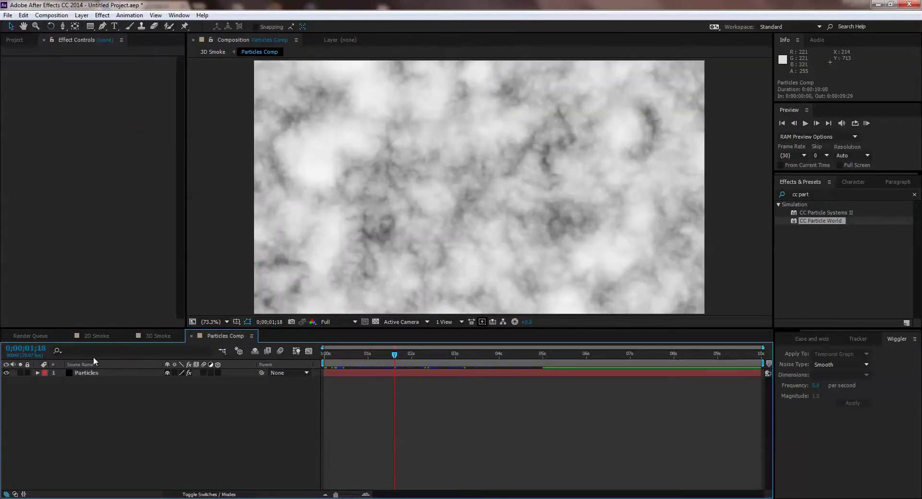
{"action": "left_click", "coordinate": [88, 373]}
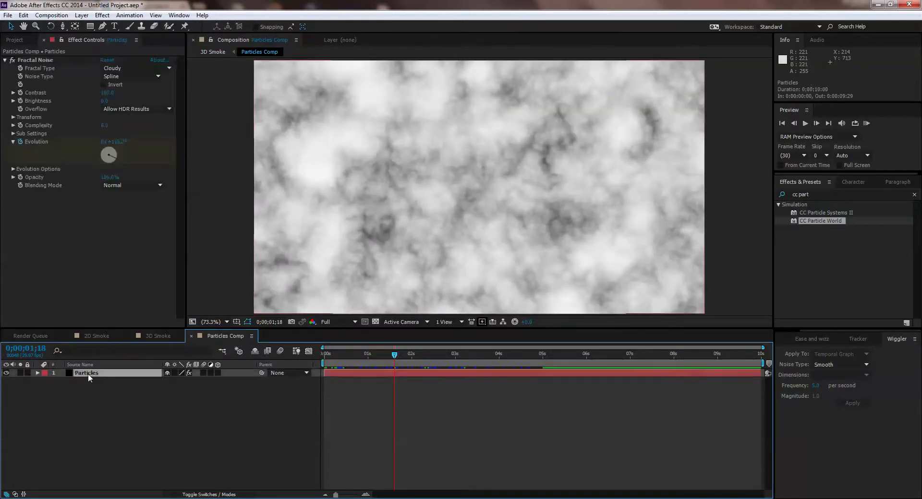
{"action": "left_click", "coordinate": [104, 102]}
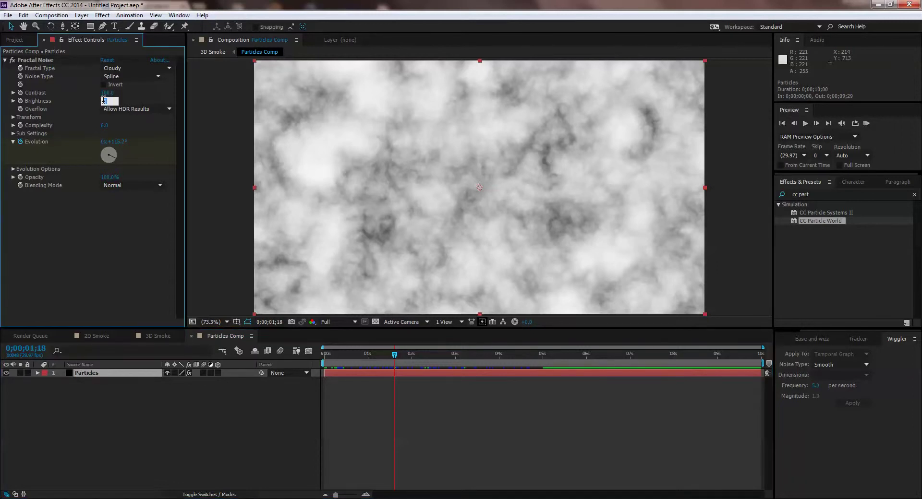
{"action": "key", "text": "Return"}
{"action": "left_click", "coordinate": [112, 102]}
{"action": "type", "text": "15"}
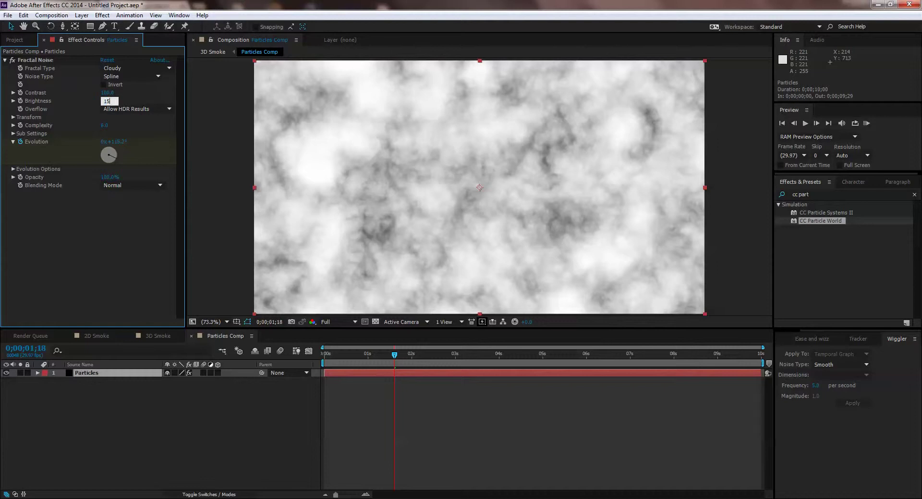
{"action": "key", "text": "Return"}
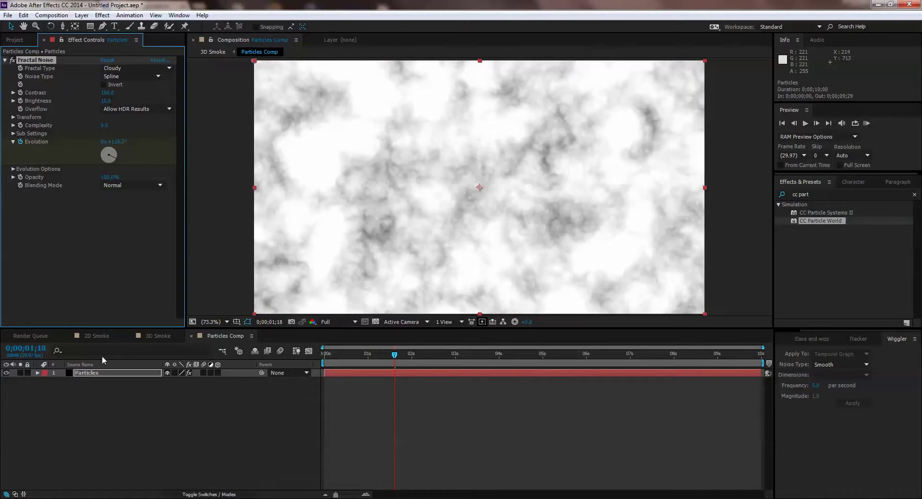
{"action": "left_click", "coordinate": [165, 335]}
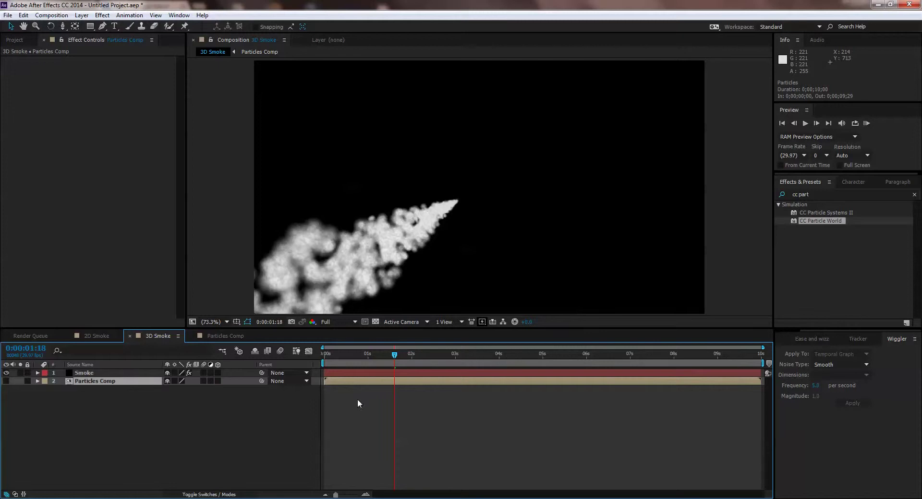
{"action": "left_click_drag", "start_coordinate": [358, 353], "coordinate": [413, 364]}
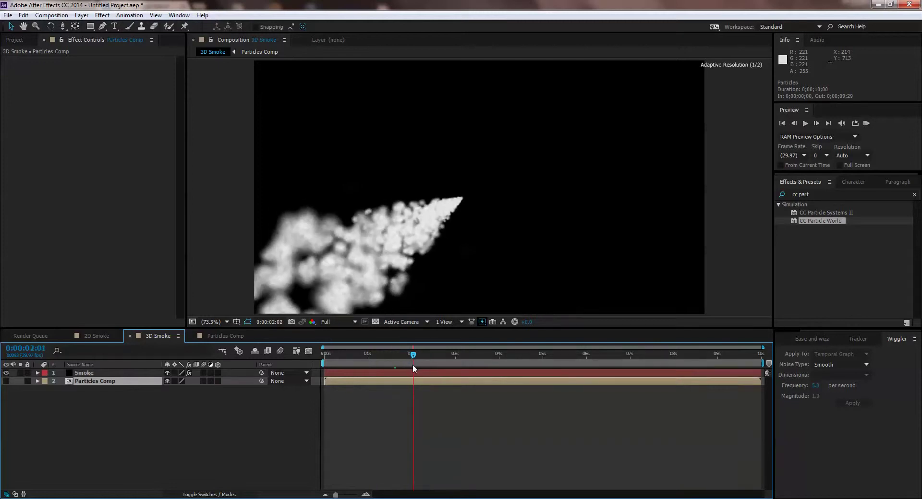
Step: Try a Fractal Noise brightness of 35 on the Particles layer and check its effect in 3D Smoke
{"action": "left_click", "coordinate": [221, 336]}
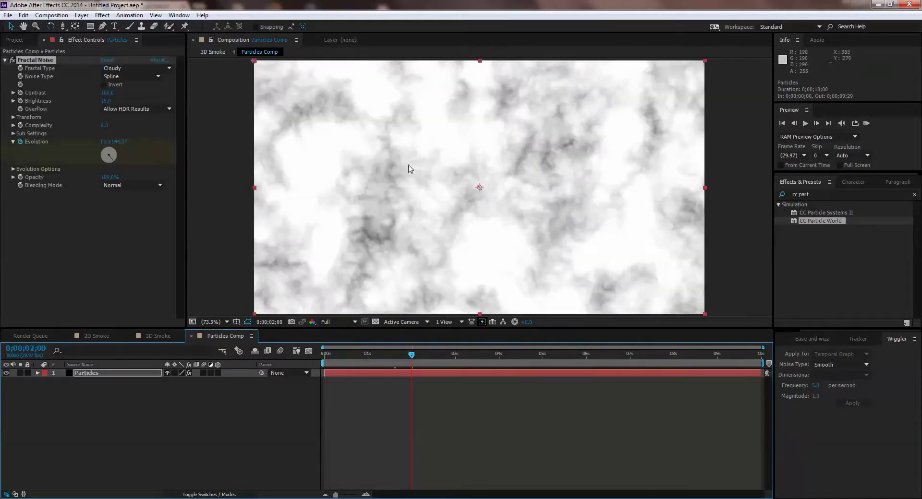
{"action": "mouse_move", "coordinate": [107, 95]}
{"action": "left_mouse_down"}
{"action": "mouse_move", "coordinate": [87, 98]}
{"action": "mouse_move", "coordinate": [117, 101]}
{"action": "left_mouse_up"}
{"action": "key", "text": "ctrl+z"}
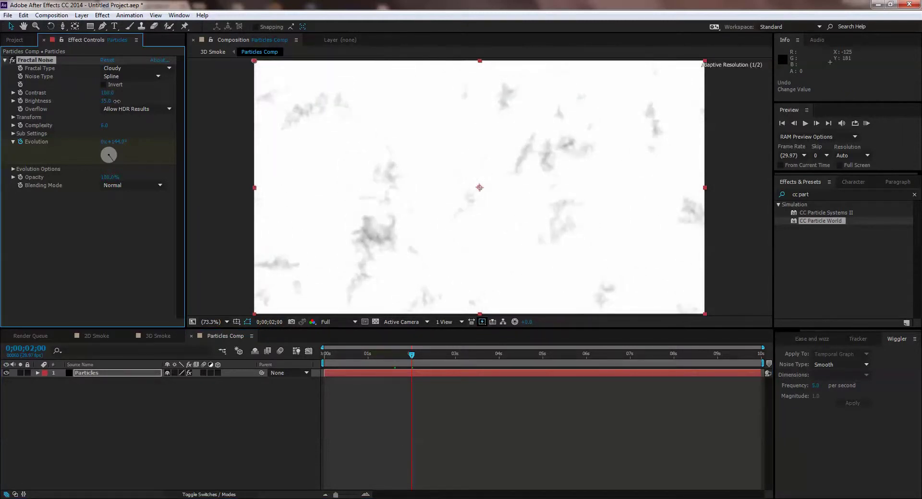
{"action": "left_click", "coordinate": [160, 336]}
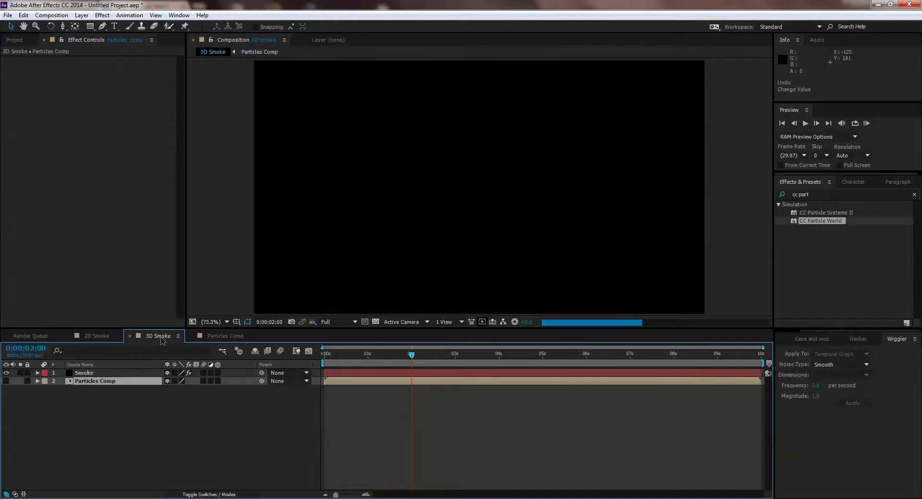
Step: Set the Fractal Noise brightness of the Particles layer in Particles Comp to 20
{"action": "left_click", "coordinate": [218, 335]}
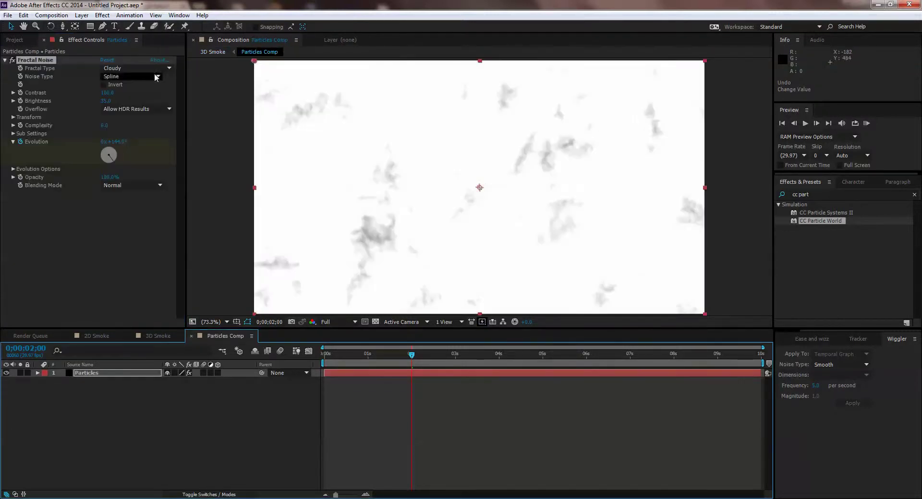
{"action": "left_click", "coordinate": [105, 102]}
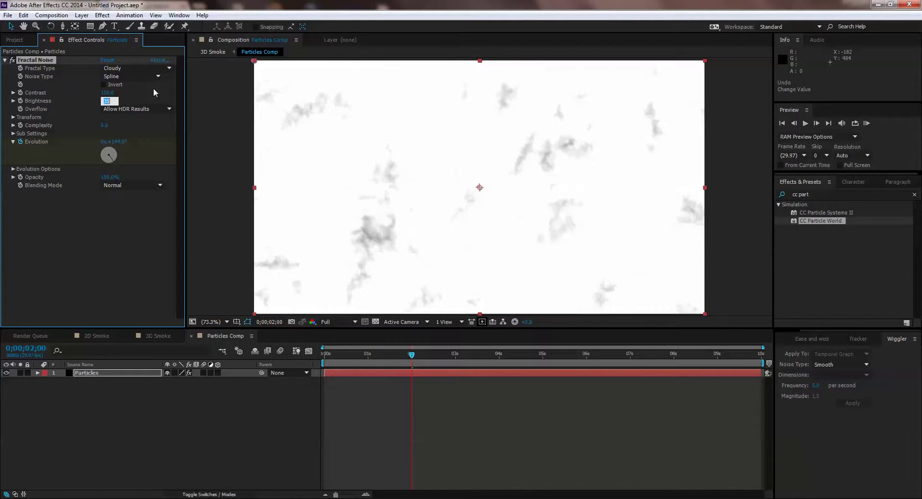
{"action": "type", "text": "20"}
Step: Try inverting the fractal noise, and try the Soft Linear and Block noise types
{"action": "left_click", "coordinate": [104, 84]}
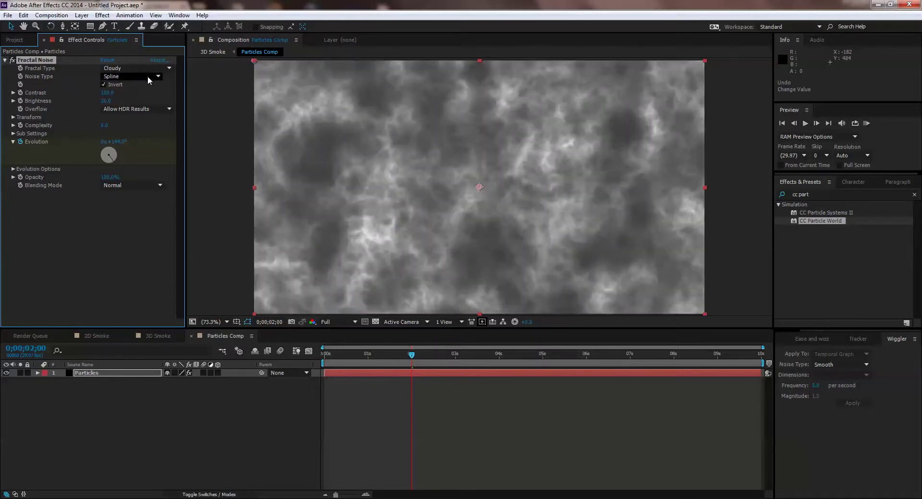
{"action": "left_click", "coordinate": [115, 85]}
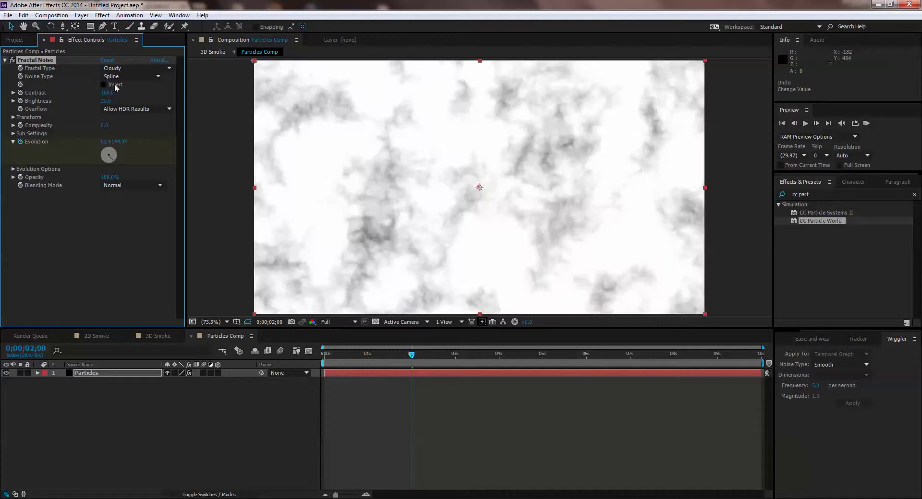
{"action": "left_click", "coordinate": [140, 77]}
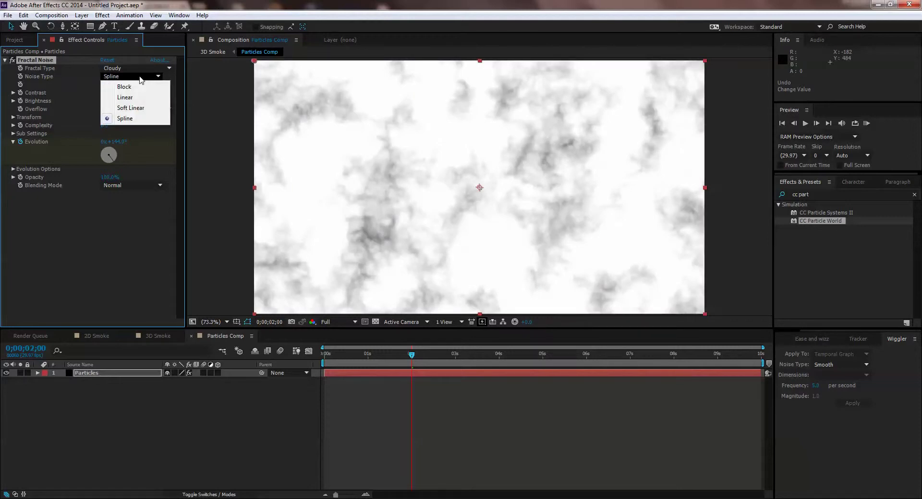
{"action": "left_click", "coordinate": [141, 109]}
{"action": "left_click", "coordinate": [143, 76]}
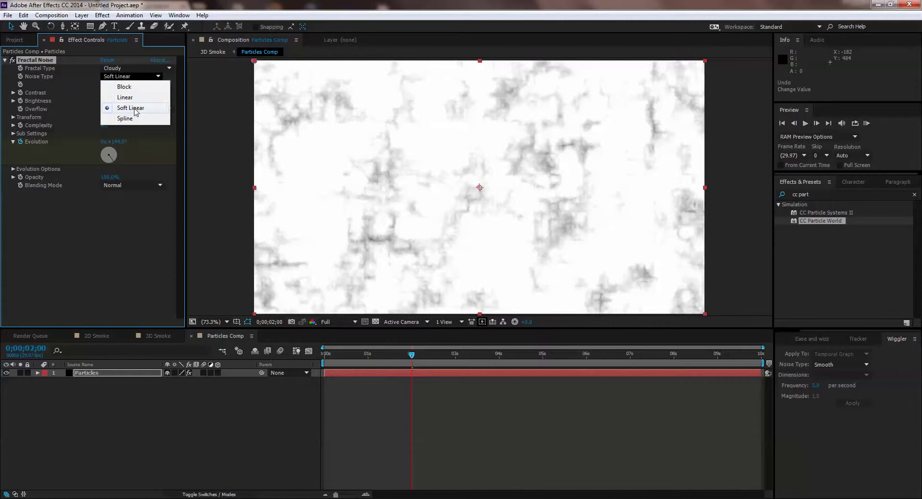
{"action": "left_click", "coordinate": [134, 87]}
Step: Try the Basic fractal type with Spline noise, and return to the Cloudy fractal type with Spline noise
{"action": "left_click", "coordinate": [138, 71]}
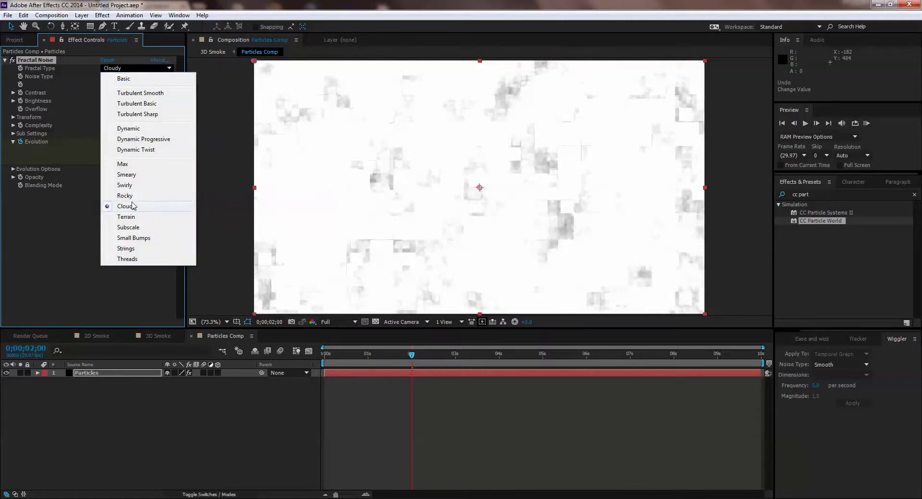
{"action": "left_click", "coordinate": [140, 79]}
{"action": "left_click", "coordinate": [132, 77]}
{"action": "left_click", "coordinate": [127, 118]}
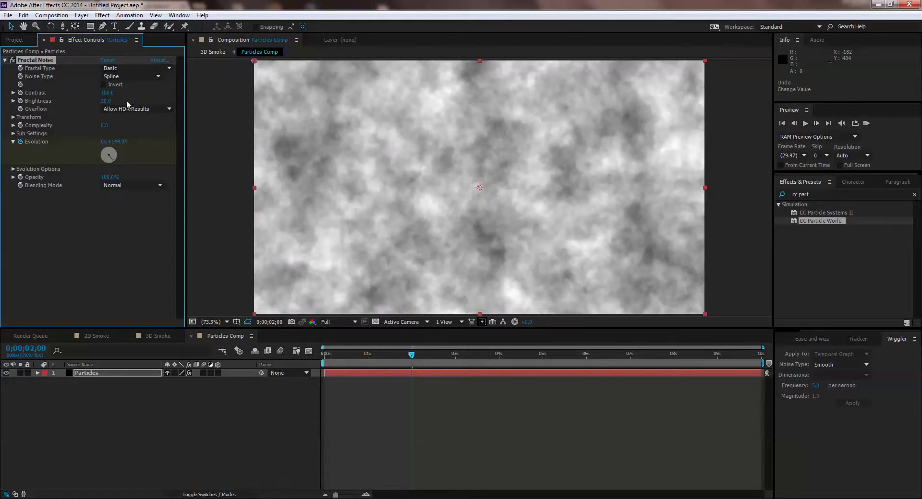
{"action": "left_click", "coordinate": [127, 69]}
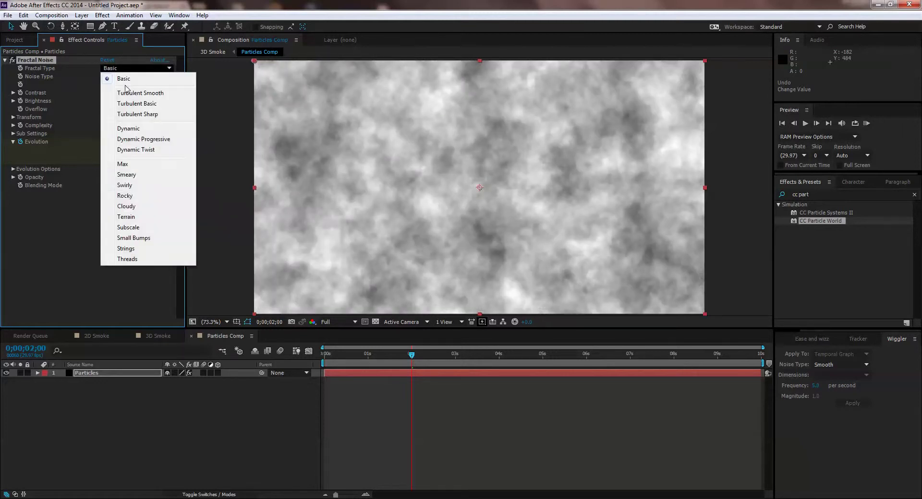
{"action": "left_click", "coordinate": [126, 206]}
{"action": "left_click", "coordinate": [126, 77]}
{"action": "left_click", "coordinate": [129, 121]}
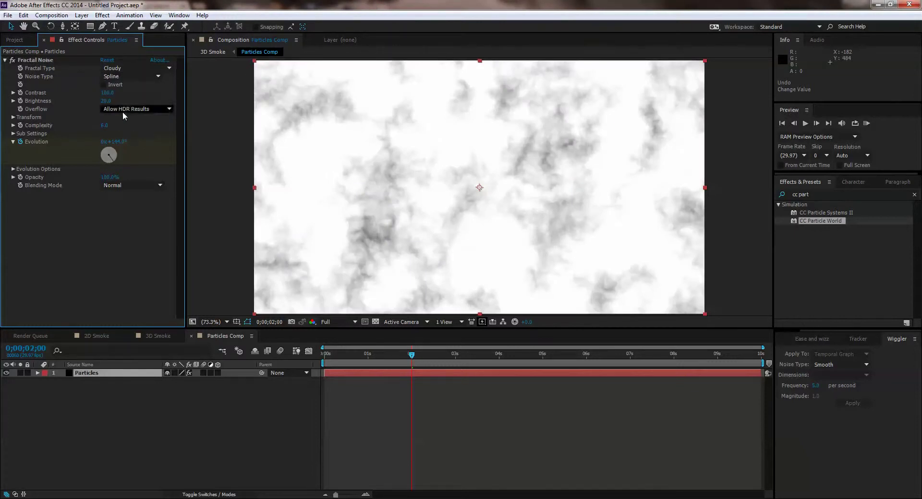
Step: Fine-tune the Fractal Noise brightness and check the smoke in the 3D Smoke composition up to 0:00:01:21
{"action": "left_click_drag", "start_coordinate": [106, 101], "coordinate": [110, 100]}
{"action": "left_click", "coordinate": [156, 336]}
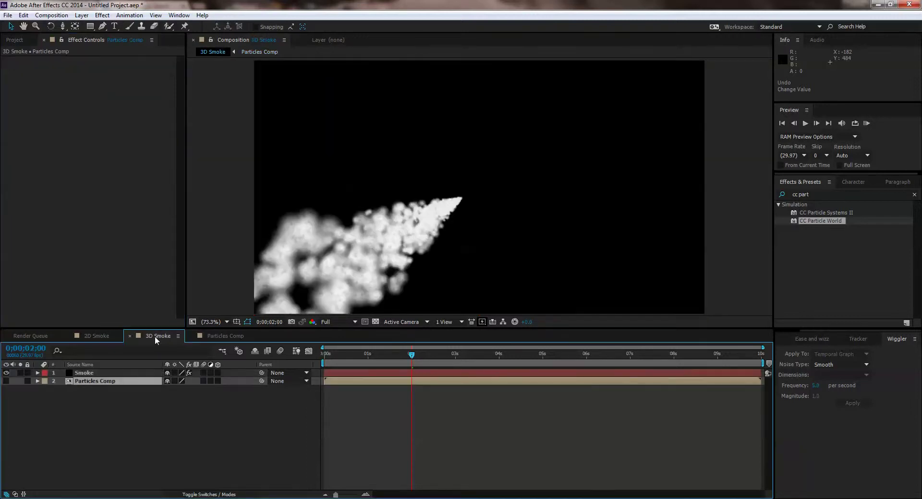
{"action": "left_click_drag", "start_coordinate": [328, 354], "coordinate": [399, 367]}
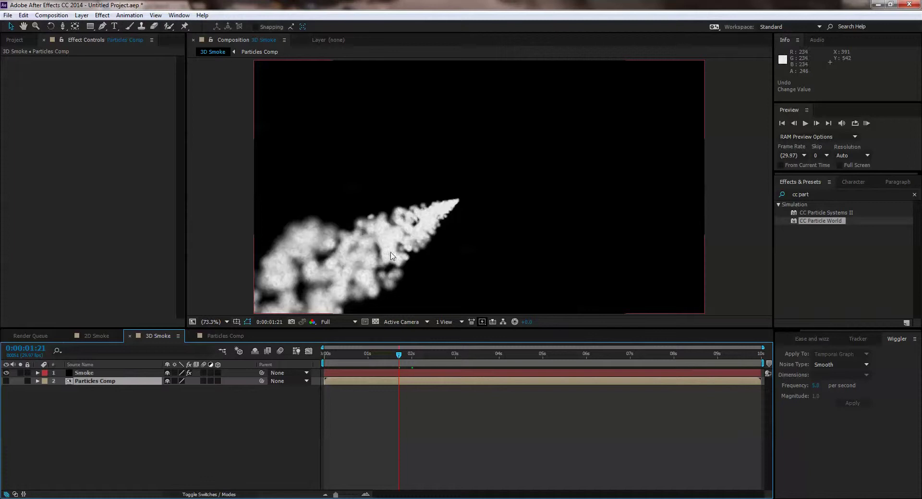
Step: Set the CC Particle World velocity on the Smoke layer to 0.10
{"action": "left_click", "coordinate": [86, 374]}
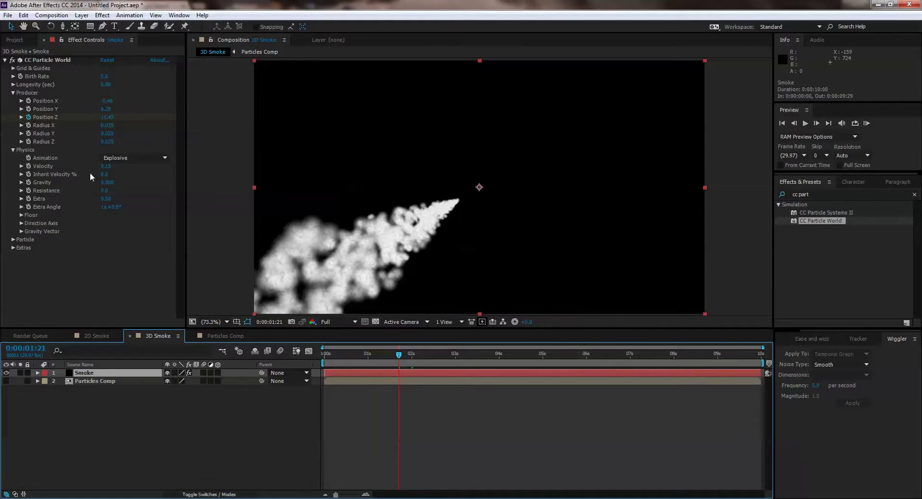
{"action": "left_click", "coordinate": [106, 167]}
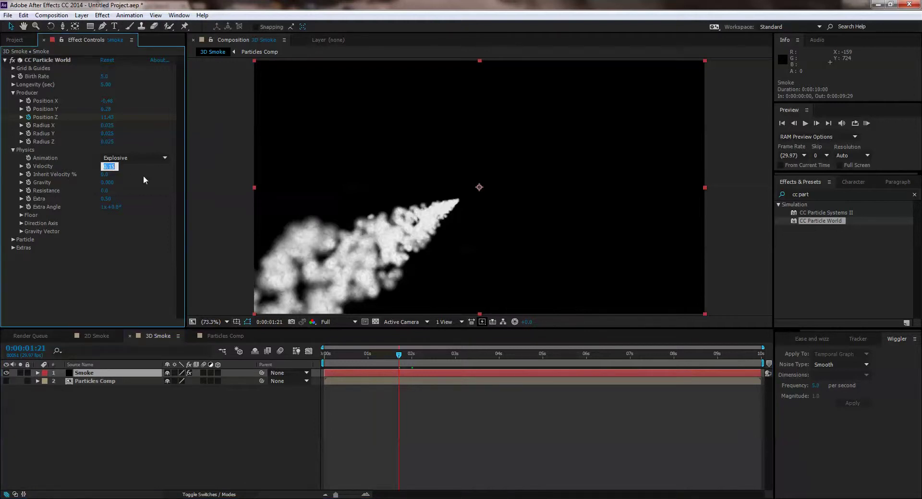
{"action": "type", "text": "0"}
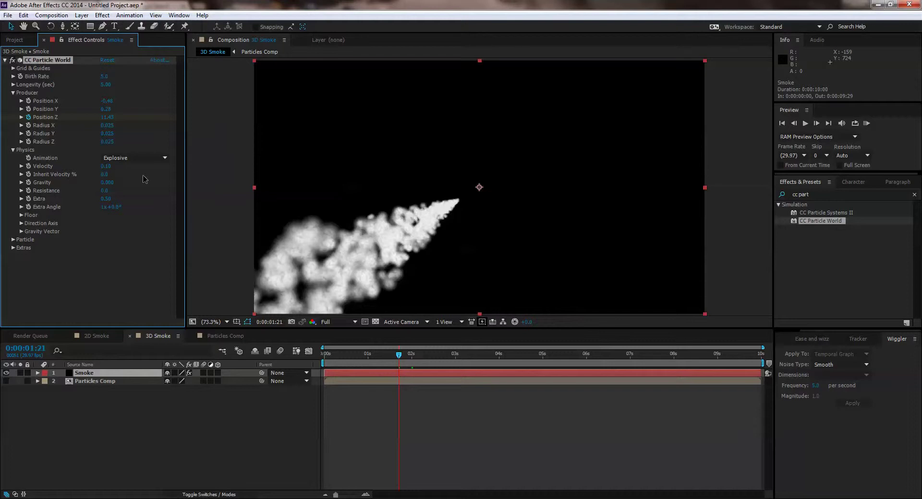
Step: Set the CC Particle World birth rate on the Smoke layer to 10 and check the trail up to 0:00:02:18
{"action": "key", "text": "Return"}
{"action": "left_click_drag", "start_coordinate": [355, 356], "coordinate": [338, 364]}
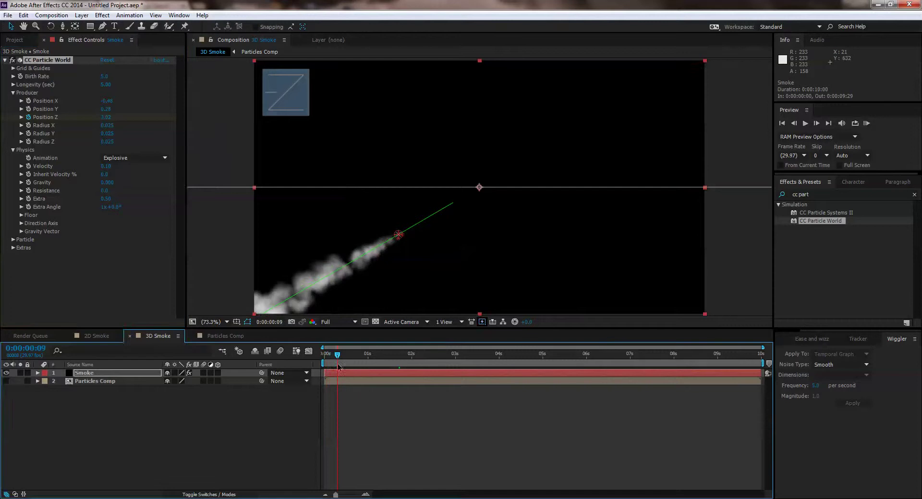
{"action": "left_click", "coordinate": [104, 77]}
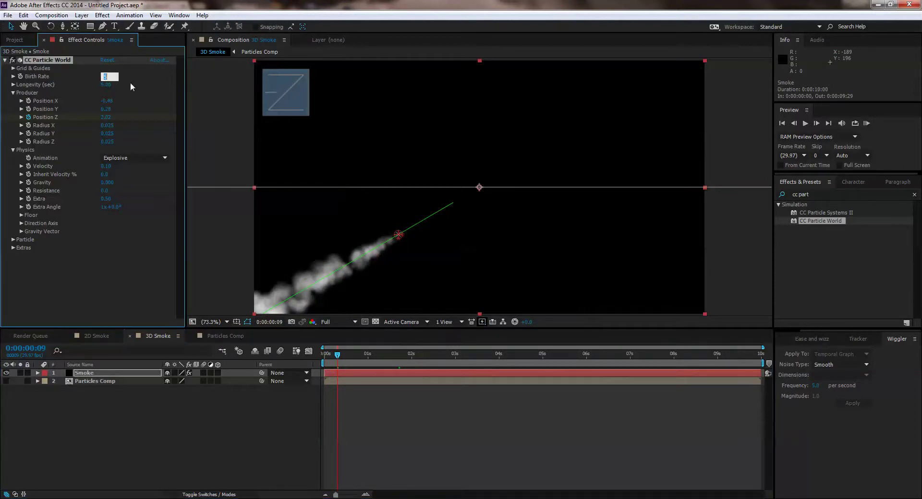
{"action": "type", "text": "10"}
{"action": "key", "text": "Return"}
{"action": "left_click_drag", "start_coordinate": [337, 356], "coordinate": [423, 367]}
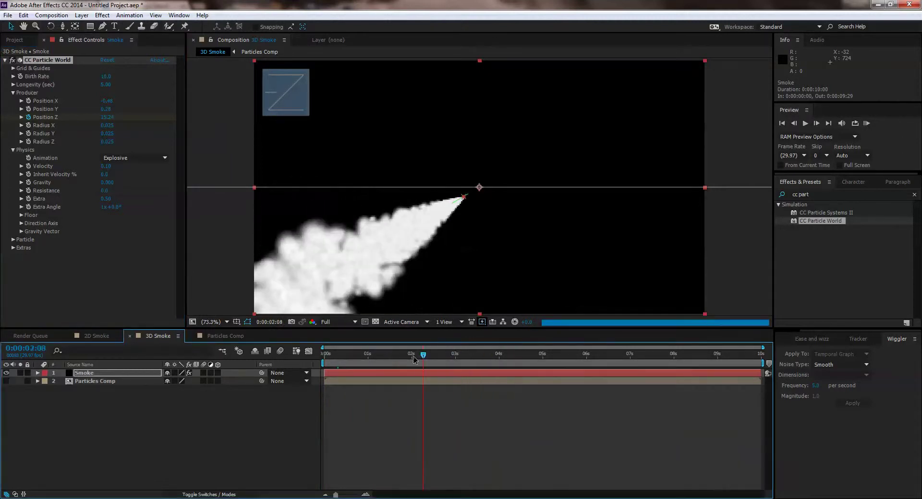
{"action": "left_click_drag", "start_coordinate": [372, 353], "coordinate": [316, 357]}
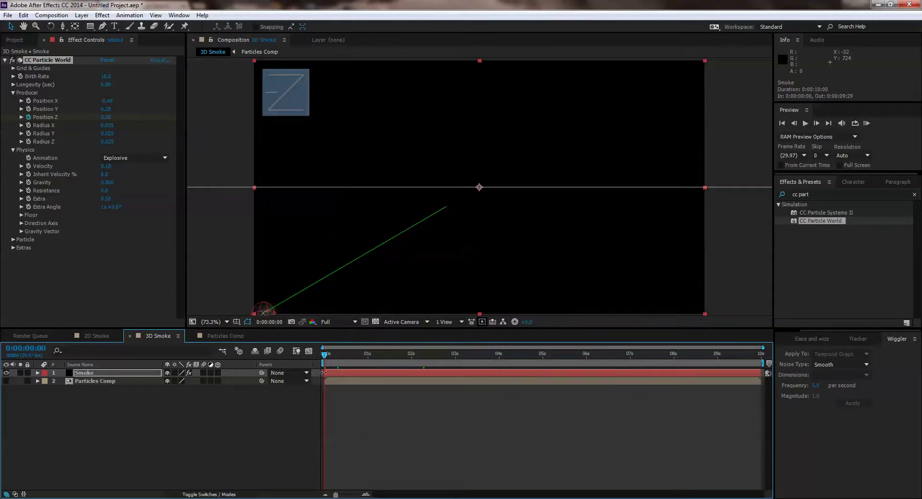
{"action": "left_click_drag", "start_coordinate": [326, 355], "coordinate": [438, 358]}
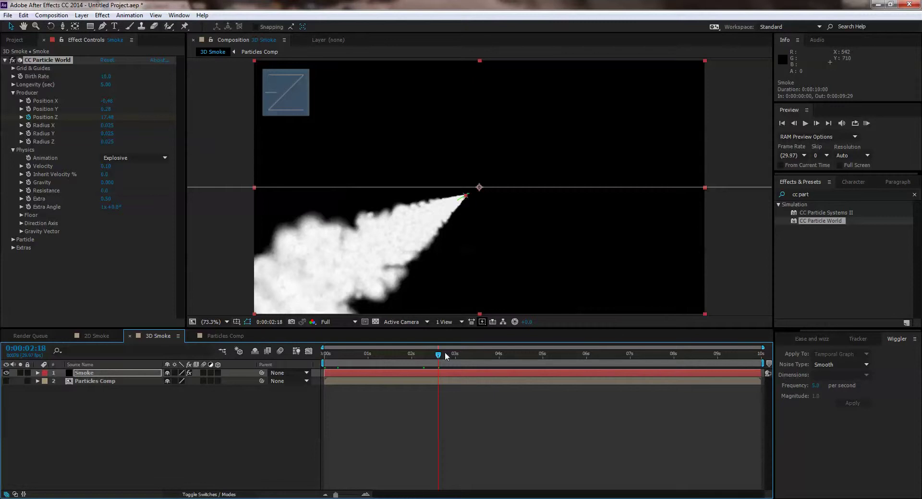
{"action": "left_click_drag", "start_coordinate": [440, 356], "coordinate": [412, 358]}
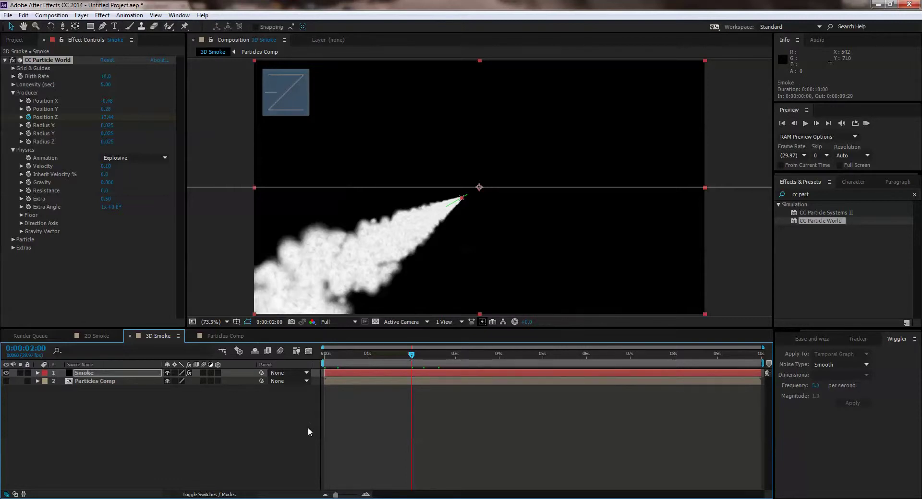
Step: Add a new one-node camera named Camera 1 with the 35mm preset to the 3D Smoke composition
{"action": "left_click", "coordinate": [232, 439]}
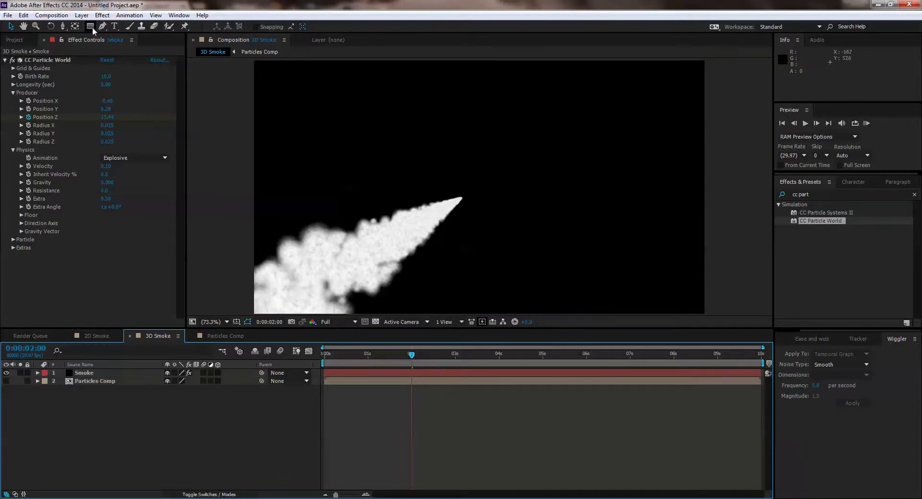
{"action": "left_click", "coordinate": [82, 15]}
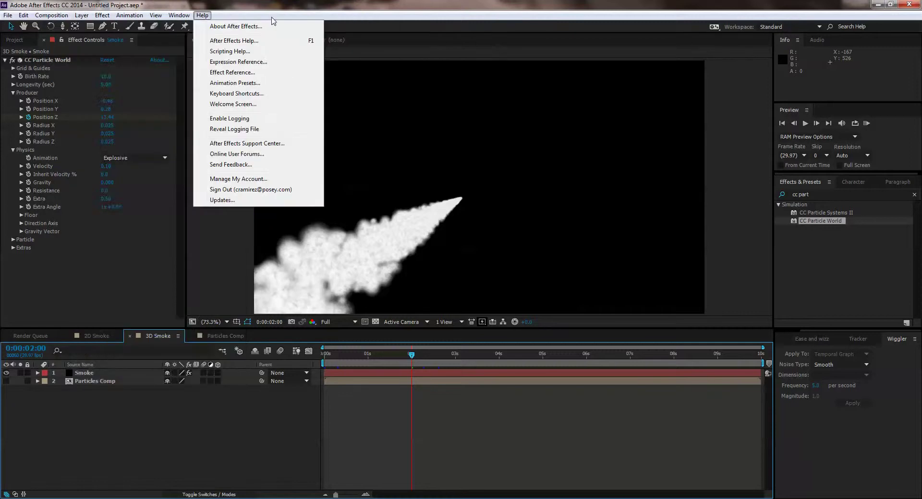
{"action": "mouse_move", "coordinate": [100, 29]}
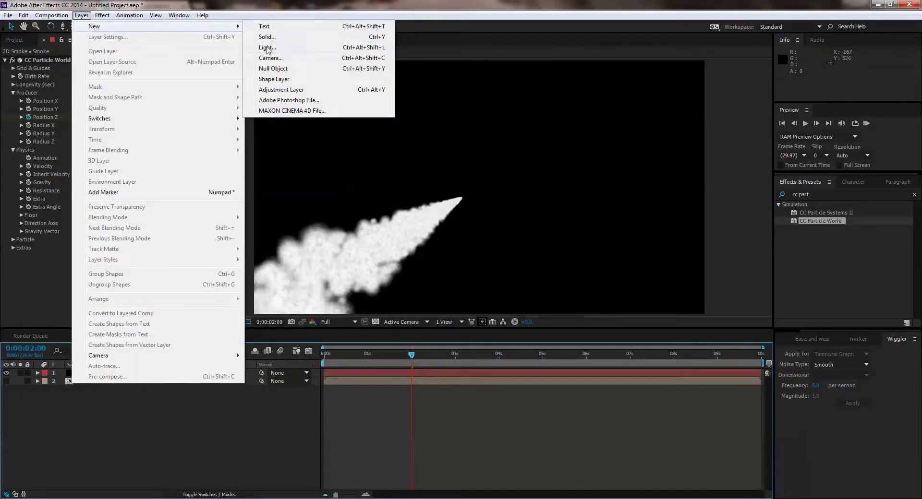
{"action": "left_click", "coordinate": [272, 58]}
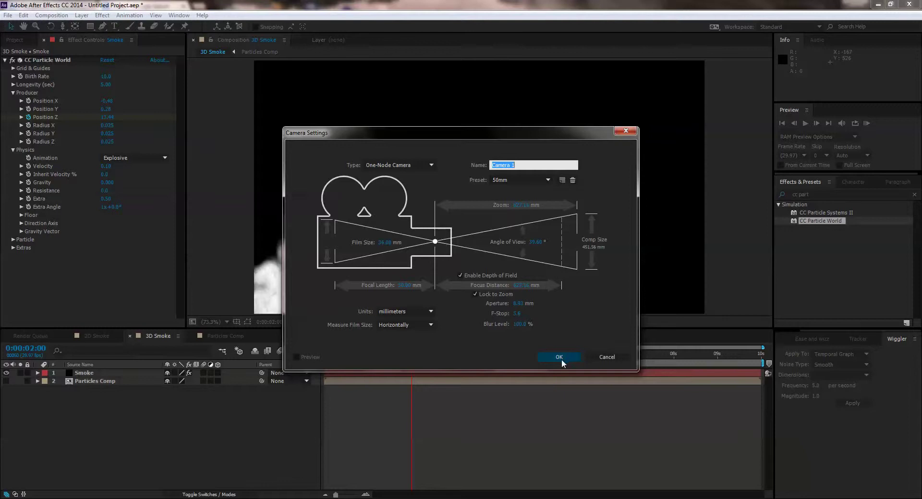
{"action": "left_click", "coordinate": [543, 180]}
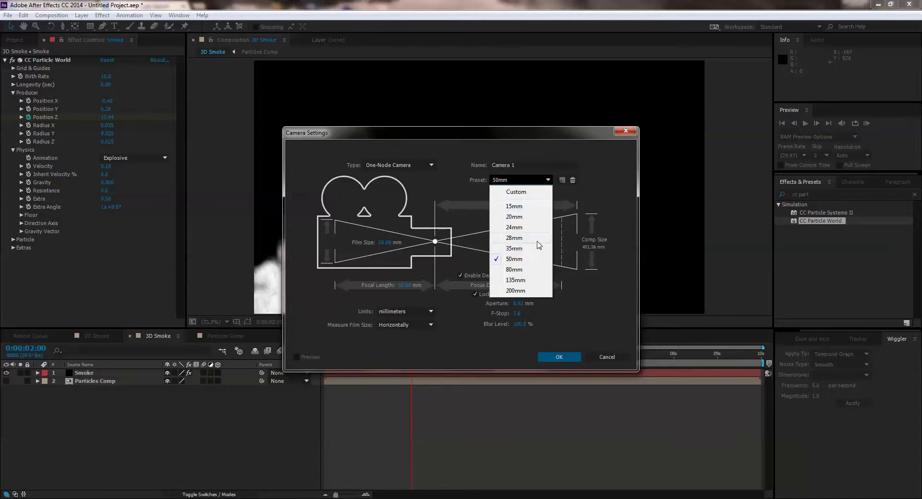
{"action": "left_click", "coordinate": [514, 248]}
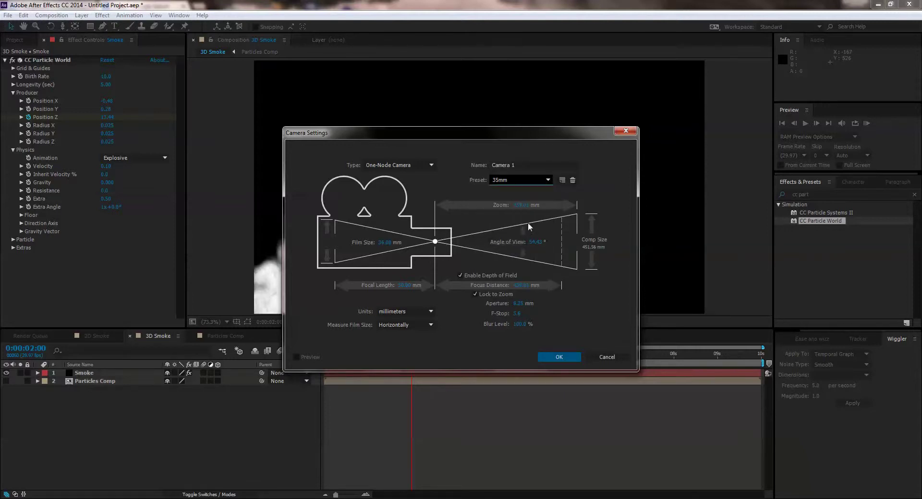
{"action": "left_click", "coordinate": [531, 183]}
{"action": "left_click", "coordinate": [522, 259]}
{"action": "left_click", "coordinate": [532, 183]}
{"action": "left_click", "coordinate": [519, 249]}
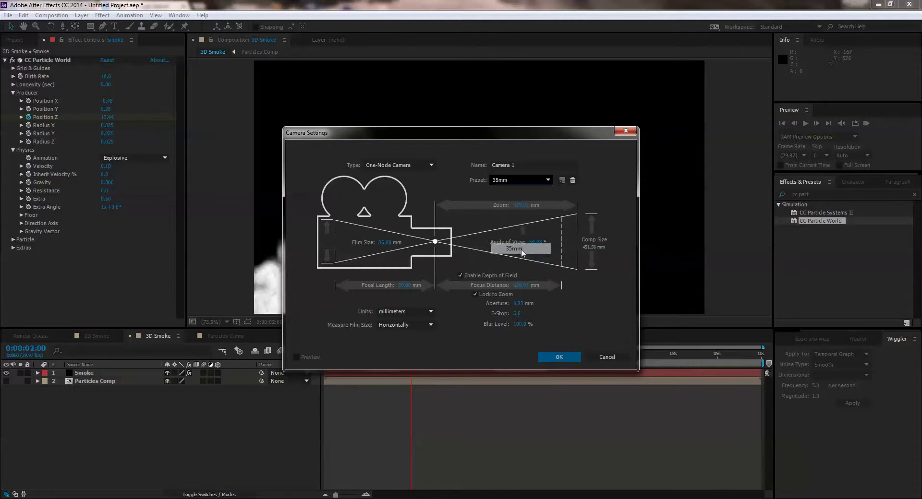
{"action": "left_click", "coordinate": [559, 357]}
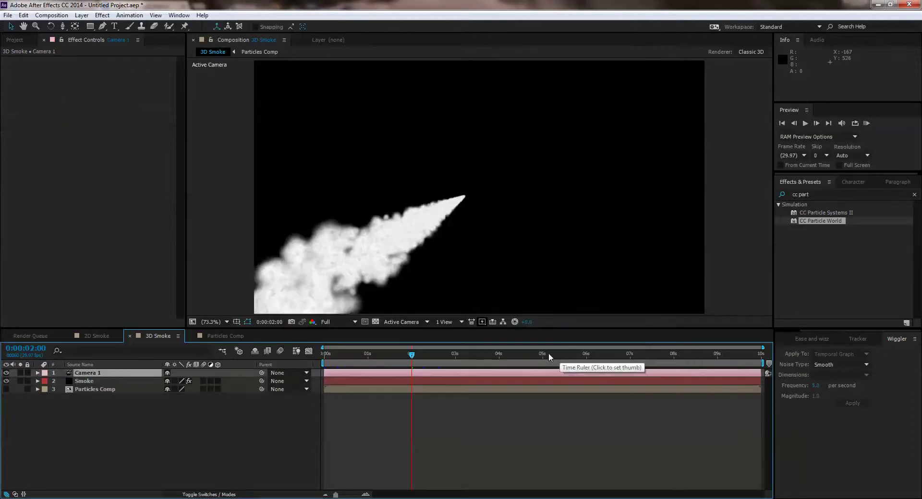
Step: Try moving Camera 1 forward along Z at 0:00:03:00, undo the move, and keep the new camera
{"action": "left_click_drag", "start_coordinate": [354, 353], "coordinate": [456, 374]}
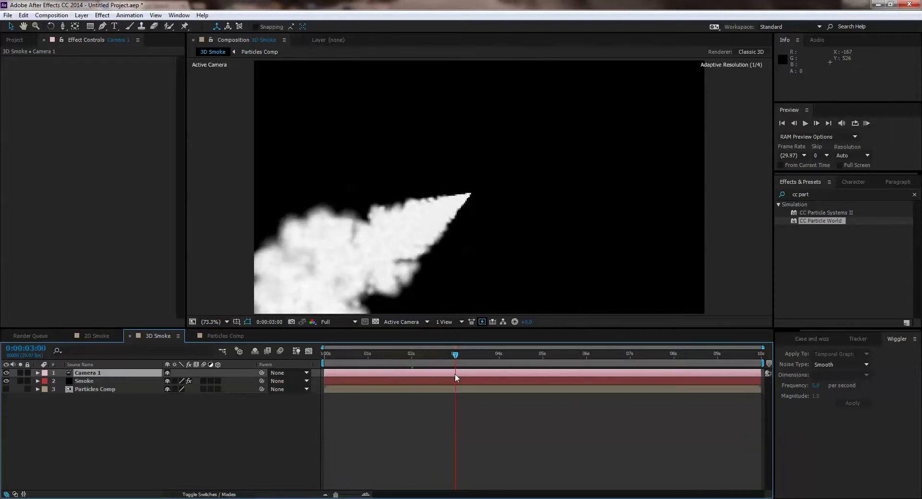
{"action": "left_click", "coordinate": [94, 373]}
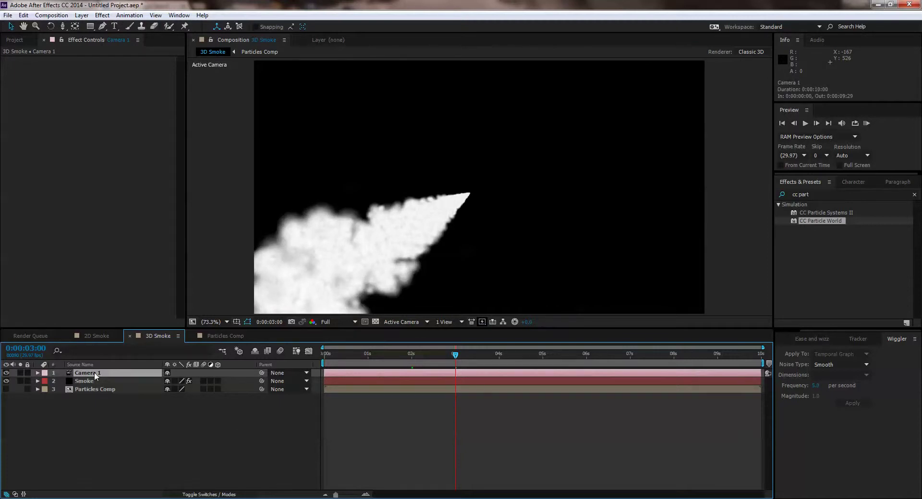
{"action": "key", "text": "p"}
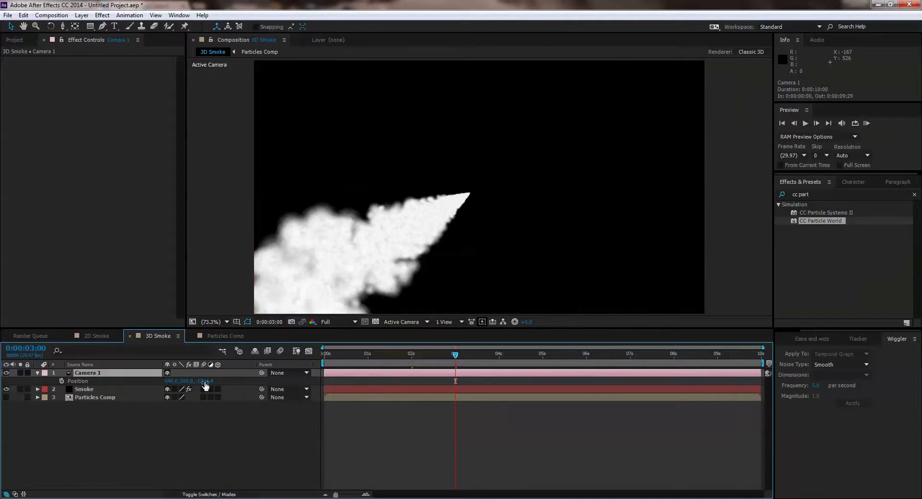
{"action": "left_click_drag", "start_coordinate": [206, 382], "coordinate": [560, 403]}
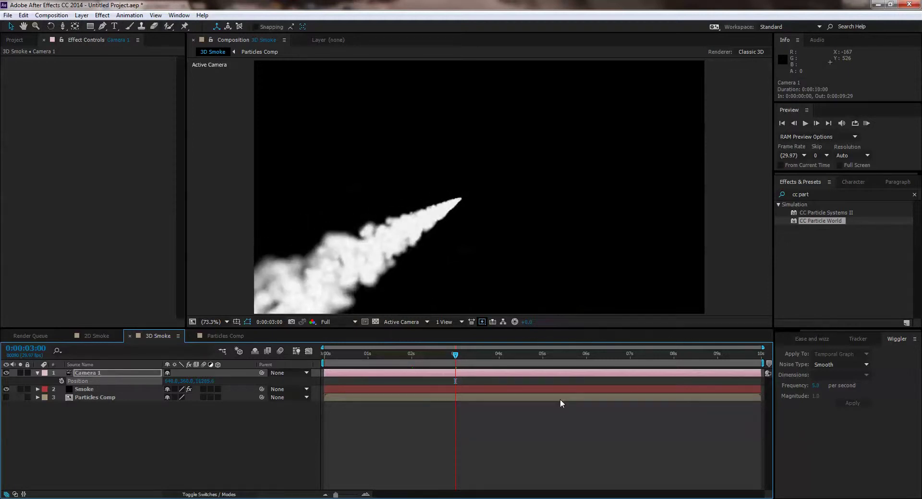
{"action": "key", "text": "ctrl+z"}
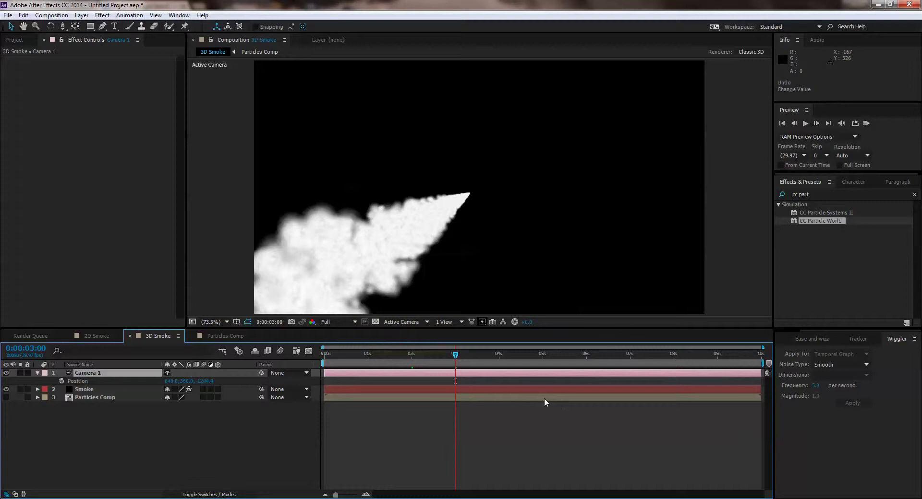
{"action": "left_click_drag", "start_coordinate": [456, 356], "coordinate": [322, 383]}
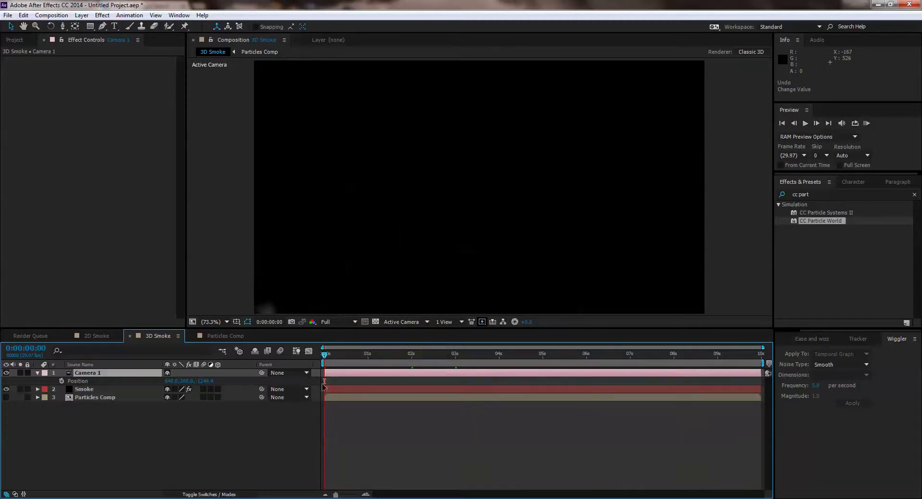
{"action": "key", "text": "ctrl+z"}
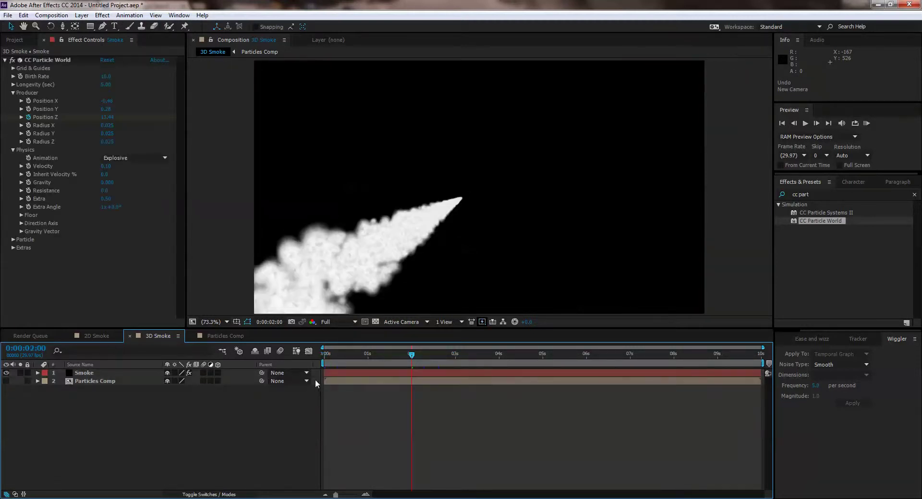
{"action": "key", "text": "ctrl+shift+z"}
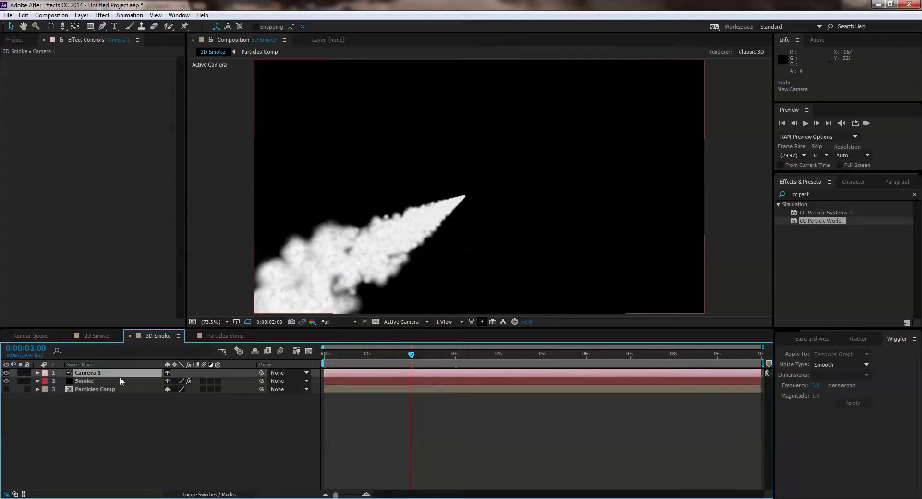
Step: Set the first Position keyframe for Camera 1 at 0:00:00:00
{"action": "left_click", "coordinate": [318, 354]}
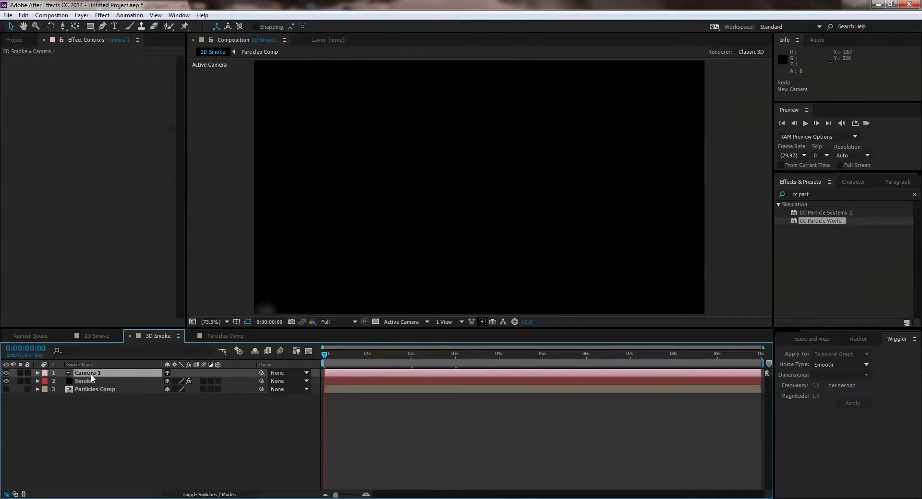
{"action": "key", "text": "p"}
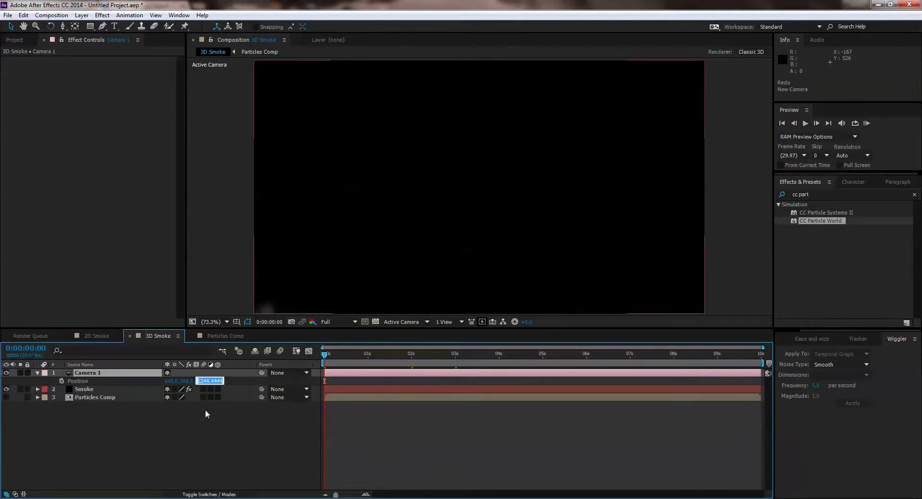
{"action": "left_click", "coordinate": [199, 404]}
{"action": "left_click", "coordinate": [62, 381]}
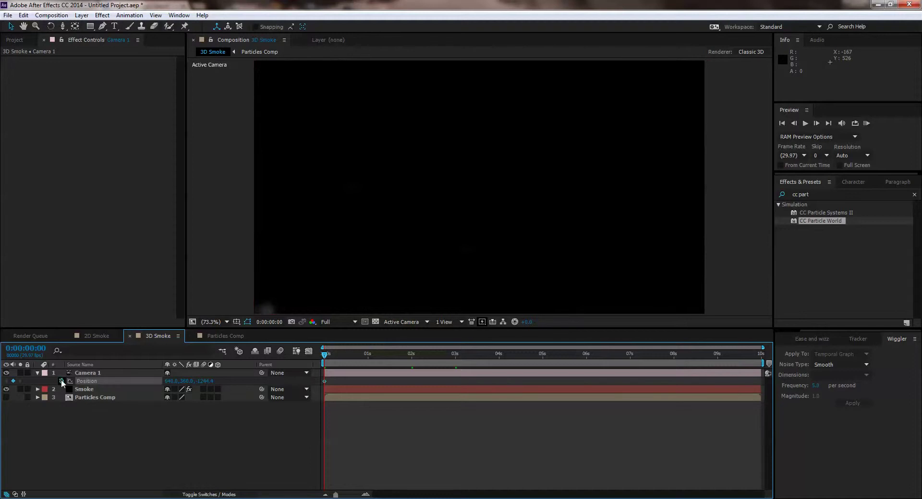
Step: Keyframe Camera 1 at 0:00:04:00 with its Z position moved forward to about 18585, and check the move back to the start
{"action": "left_click_drag", "start_coordinate": [324, 363], "coordinate": [499, 358]}
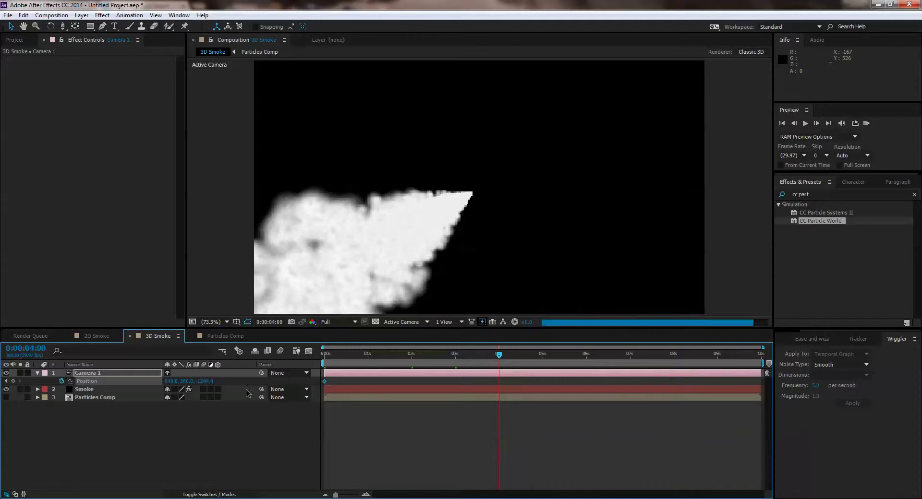
{"action": "left_click_drag", "start_coordinate": [207, 381], "coordinate": [666, 378]}
{"action": "left_click_drag", "start_coordinate": [207, 381], "coordinate": [398, 377]}
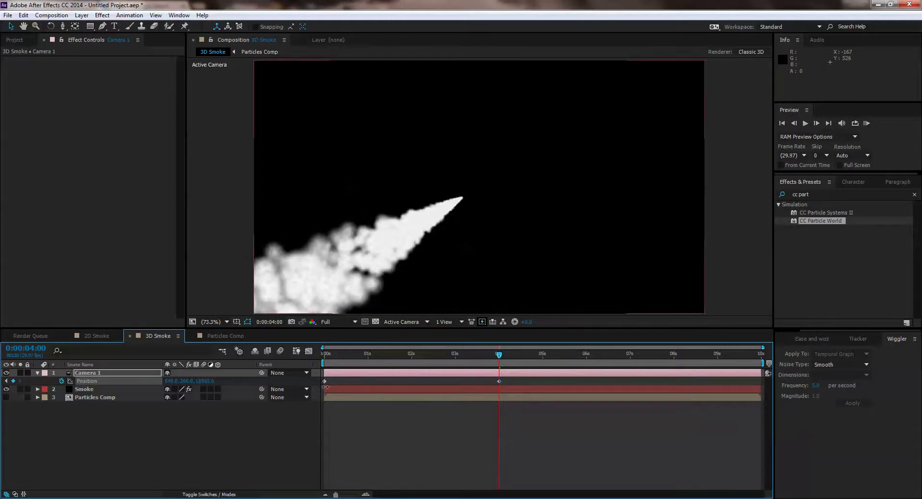
{"action": "left_click_drag", "start_coordinate": [498, 358], "coordinate": [298, 389]}
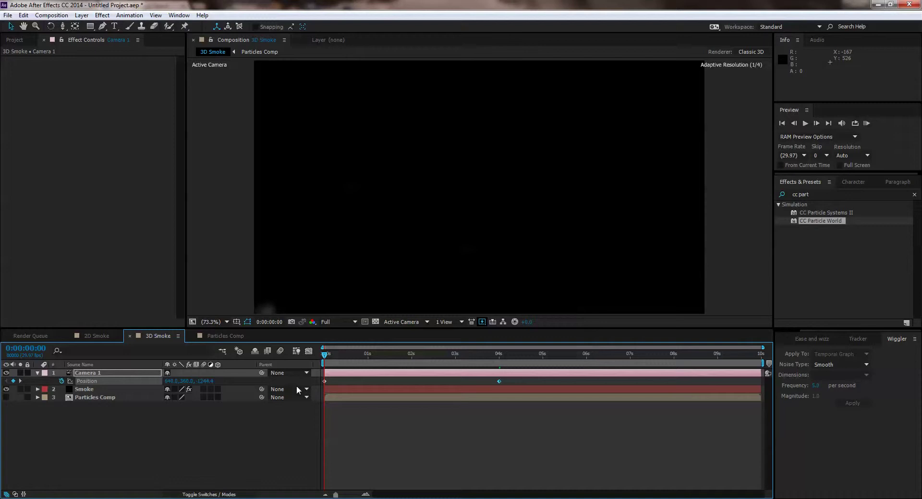
Step: Add a Camera 1 position keyframe at 0:00:02:00 with its X and Y values shifted so the camera passes across the smoke trail
{"action": "left_click", "coordinate": [498, 356]}
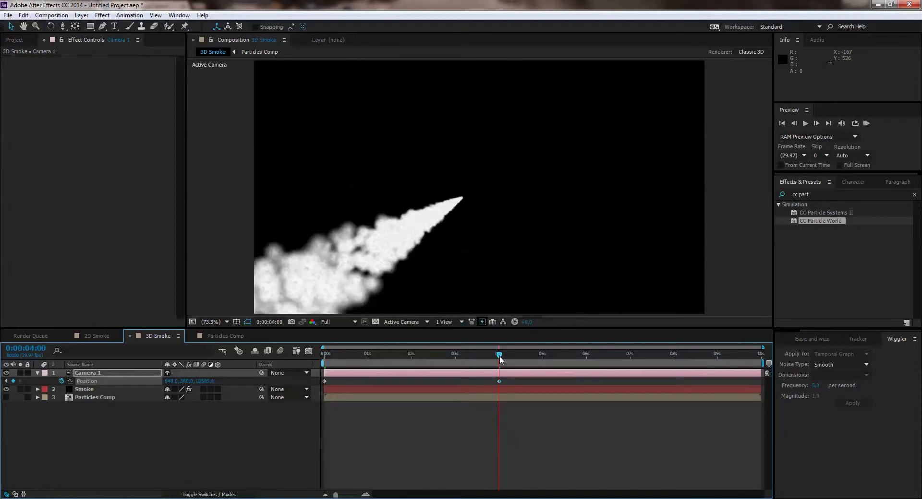
{"action": "left_click", "coordinate": [412, 356]}
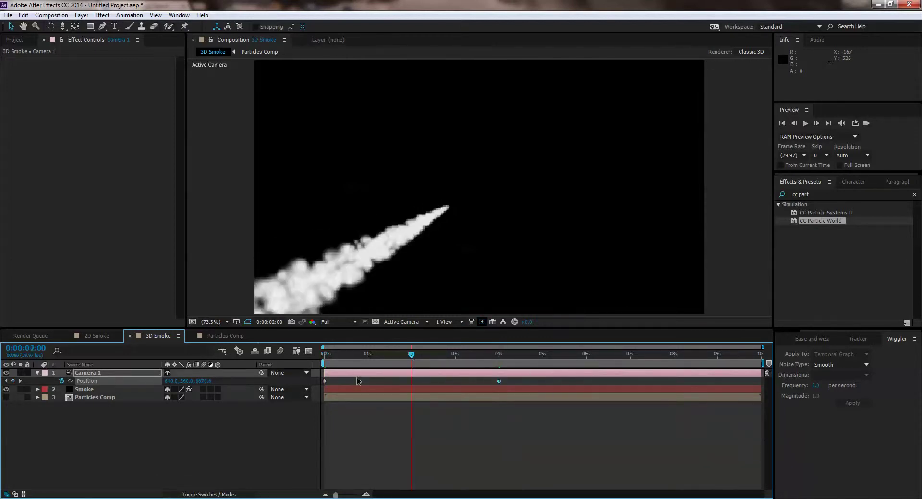
{"action": "left_click_drag", "start_coordinate": [178, 381], "coordinate": [154, 380]}
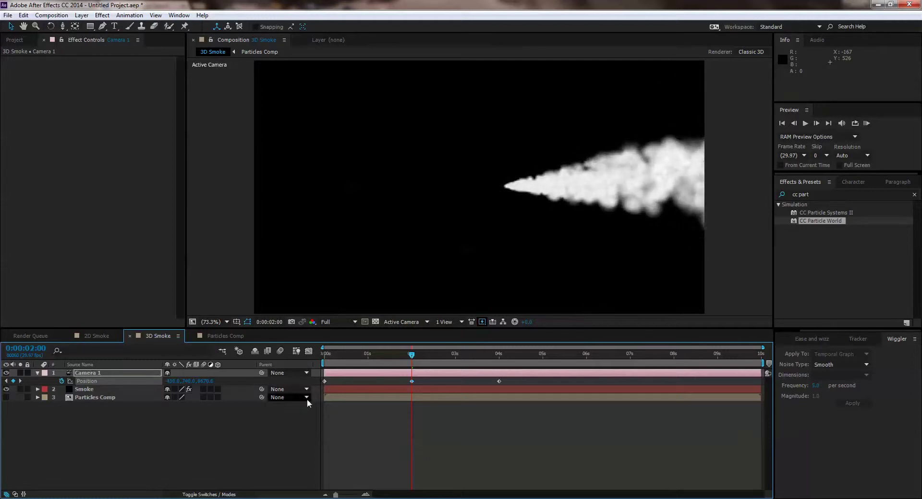
Step: End the work area at 0:00:04:00 and play a RAM preview of the camera flying along the smoke
{"action": "left_click_drag", "start_coordinate": [410, 358], "coordinate": [495, 390]}
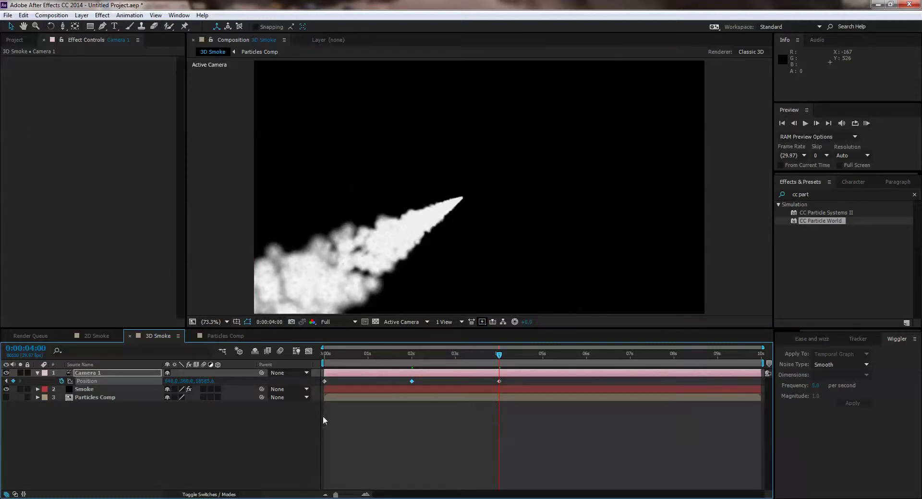
{"action": "key", "text": "KP_0"}
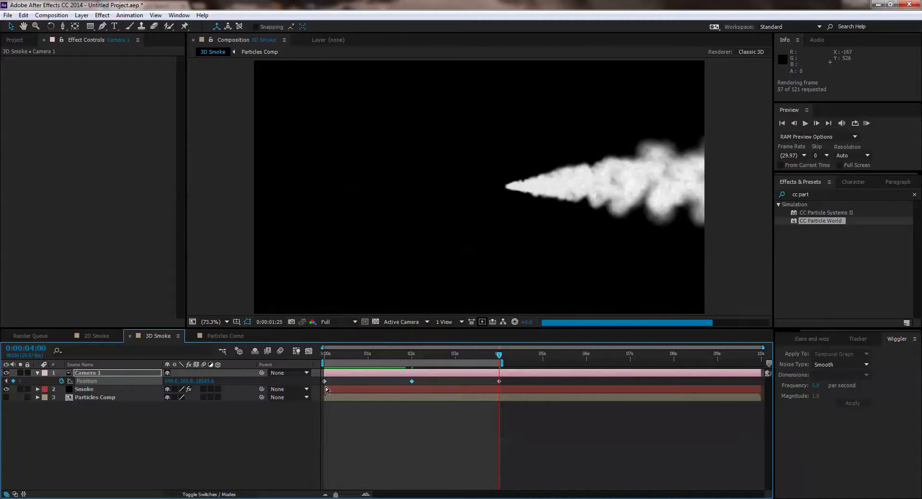
{"action": "key", "text": "space"}
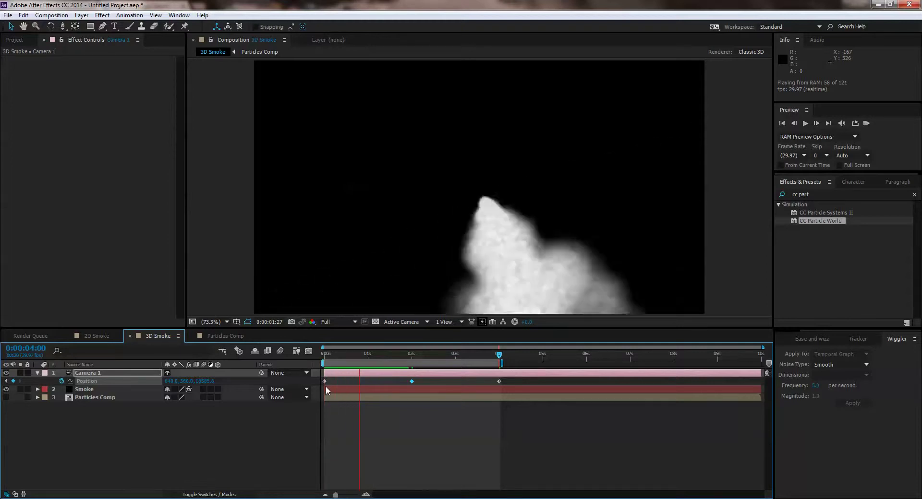
{"action": "key", "text": "space"}
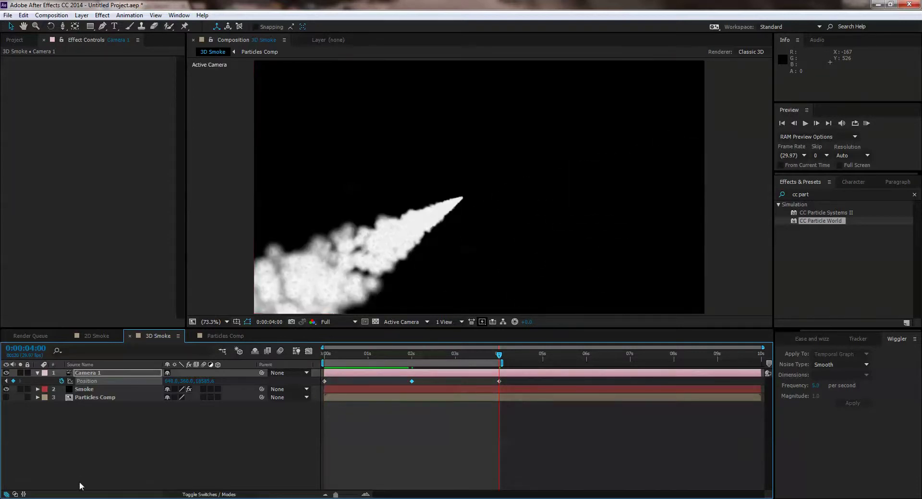
Step: Import chicago-skyline-morning-1280x720.jpg and add it as the lowest layer of the 3D Smoke composition
{"action": "left_click", "coordinate": [16, 40]}
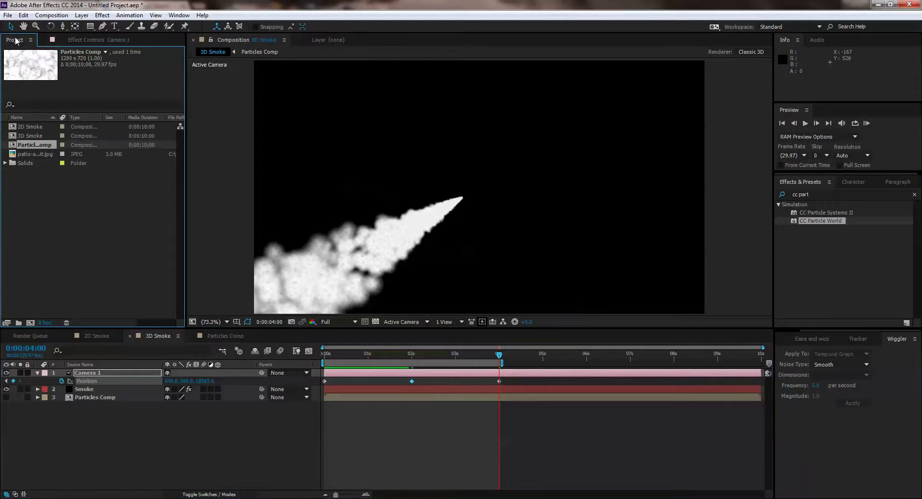
{"action": "double_click", "coordinate": [60, 239]}
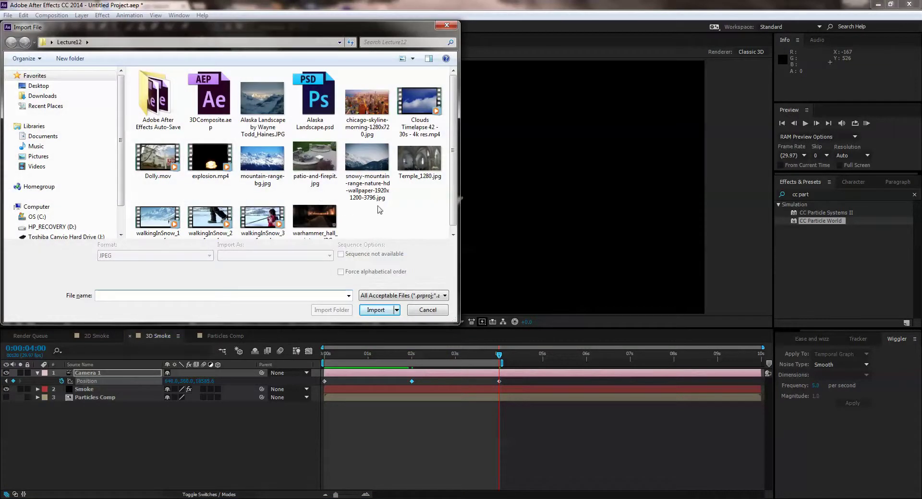
{"action": "left_click", "coordinate": [367, 105]}
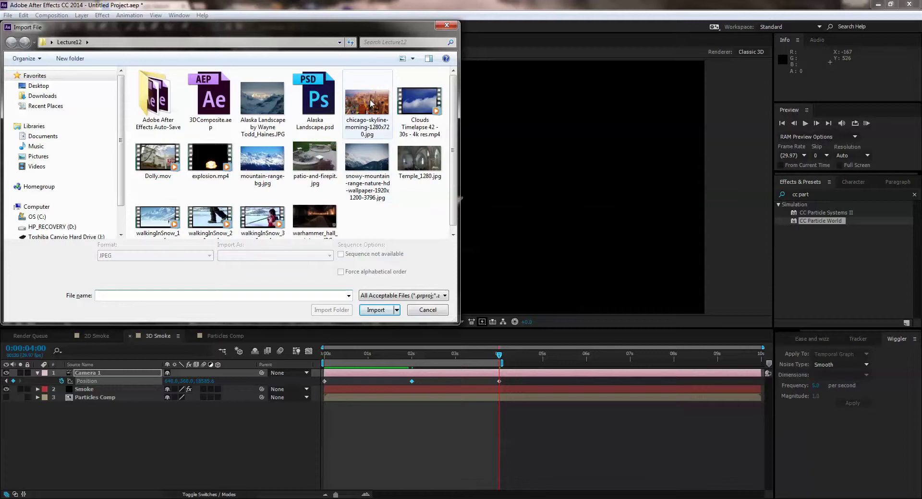
{"action": "left_click", "coordinate": [377, 303]}
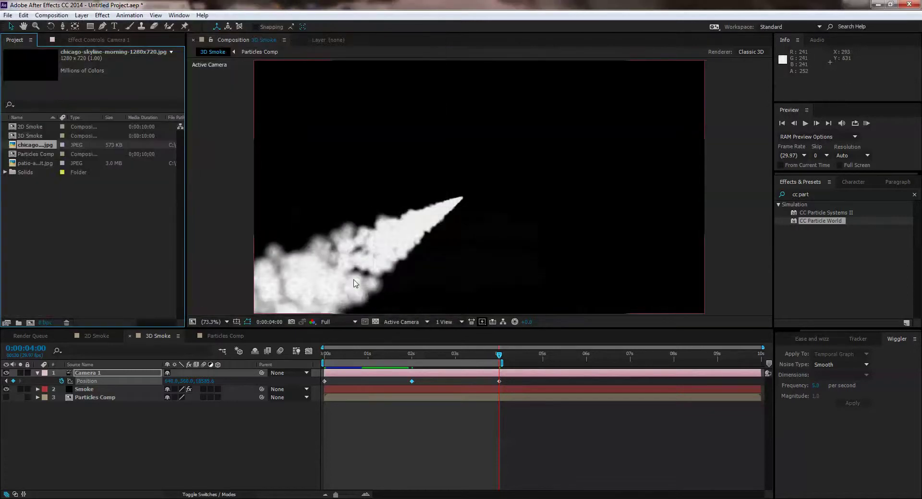
{"action": "left_click_drag", "start_coordinate": [34, 147], "coordinate": [46, 422]}
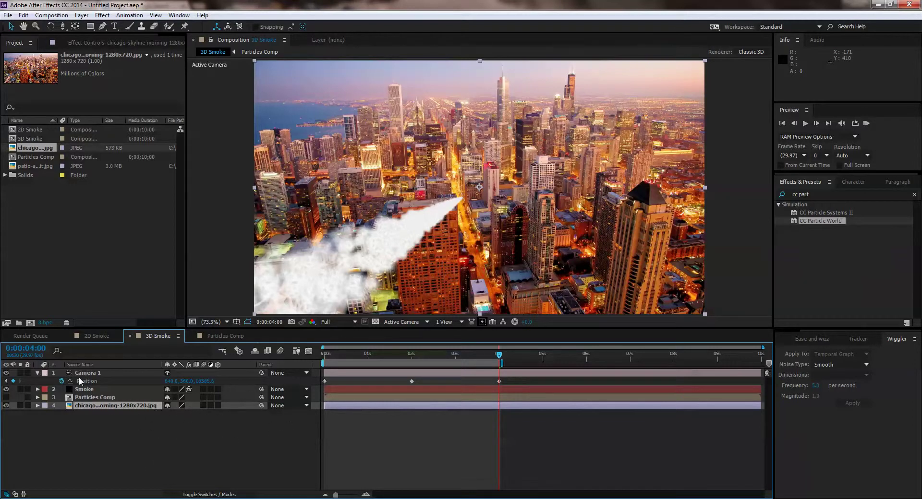
Step: Make the Chicago skyline layer 3D and set its Z position to 50000
{"action": "left_click", "coordinate": [217, 406]}
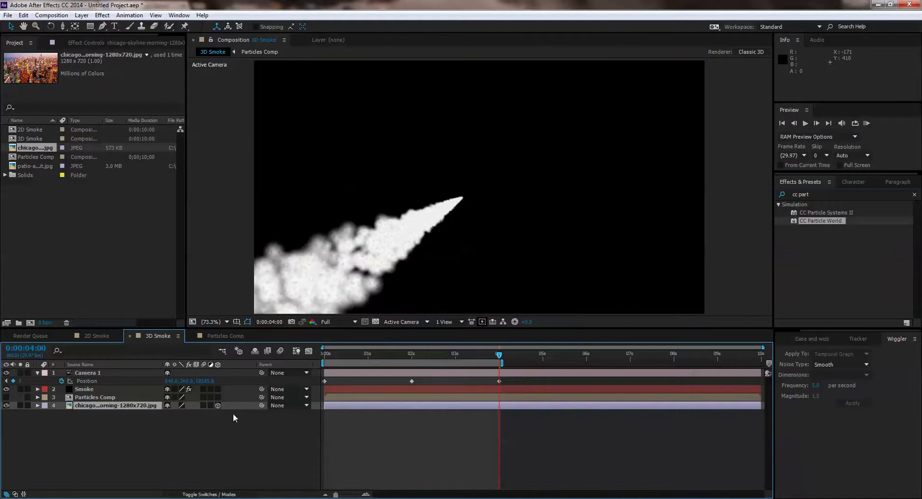
{"action": "key", "text": "p"}
{"action": "left_click", "coordinate": [199, 414]}
{"action": "type", "text": "50000"}
{"action": "key", "text": "Return"}
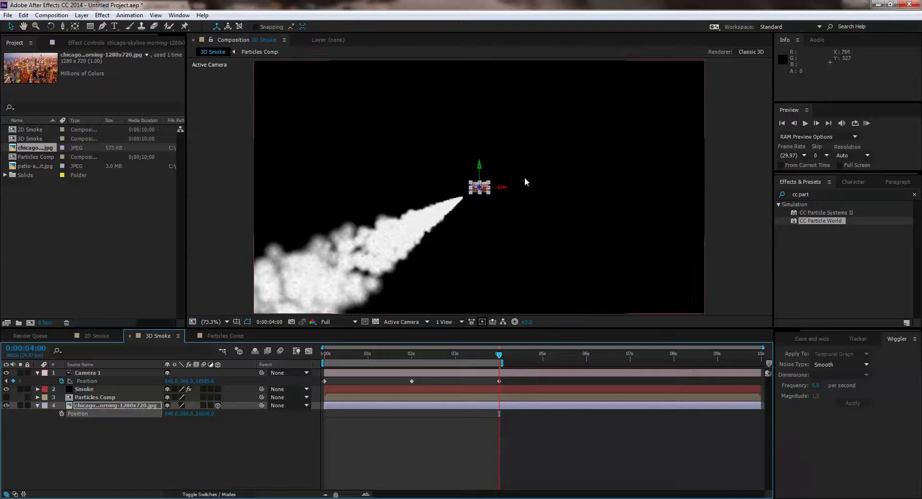
Step: Scale up the skyline layer until it fills the frame along the camera move, and play a RAM preview
{"action": "left_click_drag", "start_coordinate": [488, 192], "coordinate": [721, 320]}
{"action": "left_click_drag", "start_coordinate": [492, 354], "coordinate": [299, 359]}
{"action": "left_click_drag", "start_coordinate": [617, 267], "coordinate": [672, 295]}
{"action": "left_click_drag", "start_coordinate": [716, 311], "coordinate": [724, 314]}
{"action": "key", "text": "KP_0"}
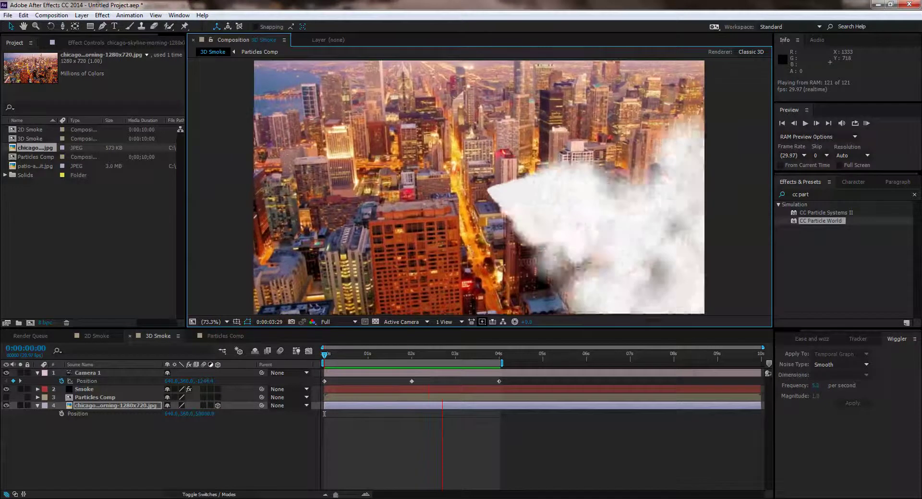
{"action": "key", "text": "space"}
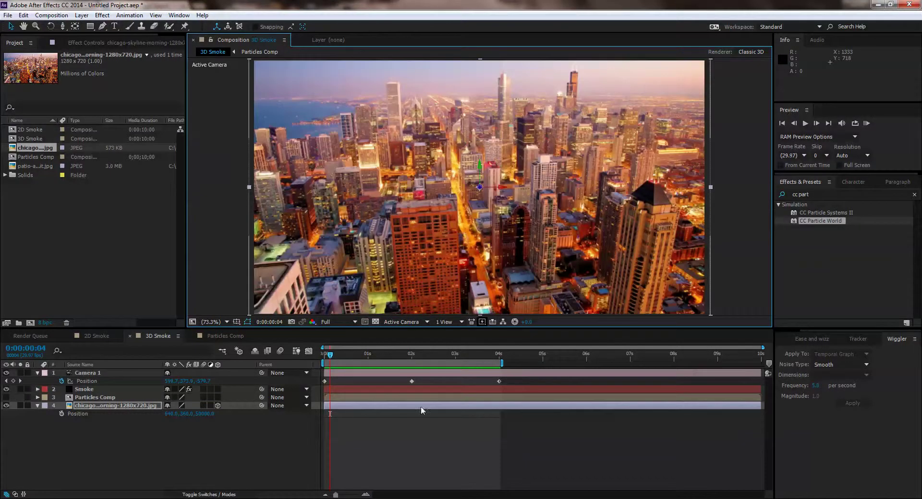
Step: At 0:00:03:15, set the particle Birth Size to 1 in CC Particle World on the Smoke layer
{"action": "left_click_drag", "start_coordinate": [399, 351], "coordinate": [479, 370]}
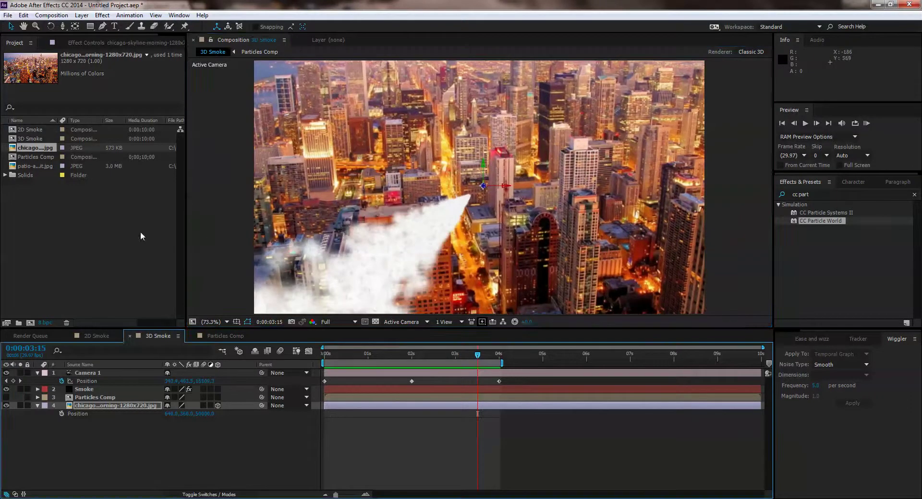
{"action": "left_click", "coordinate": [87, 390]}
{"action": "left_click", "coordinate": [98, 40]}
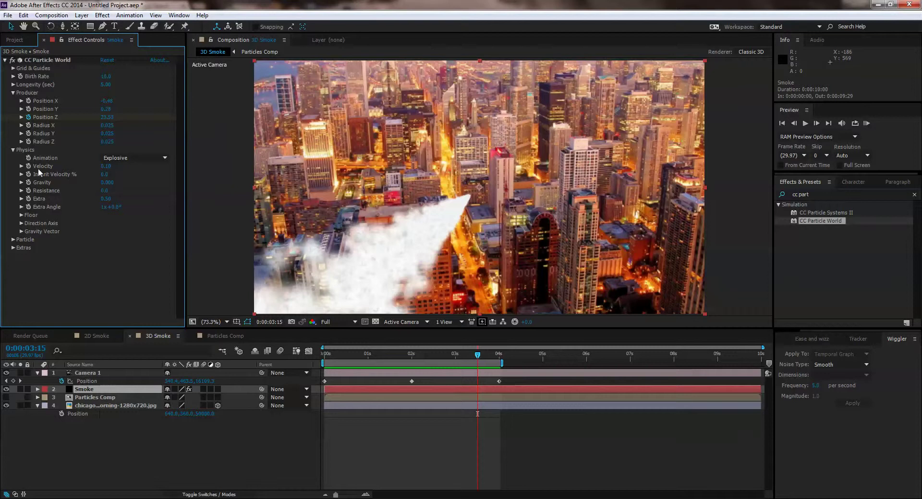
{"action": "left_click", "coordinate": [13, 150]}
{"action": "left_click", "coordinate": [13, 158]}
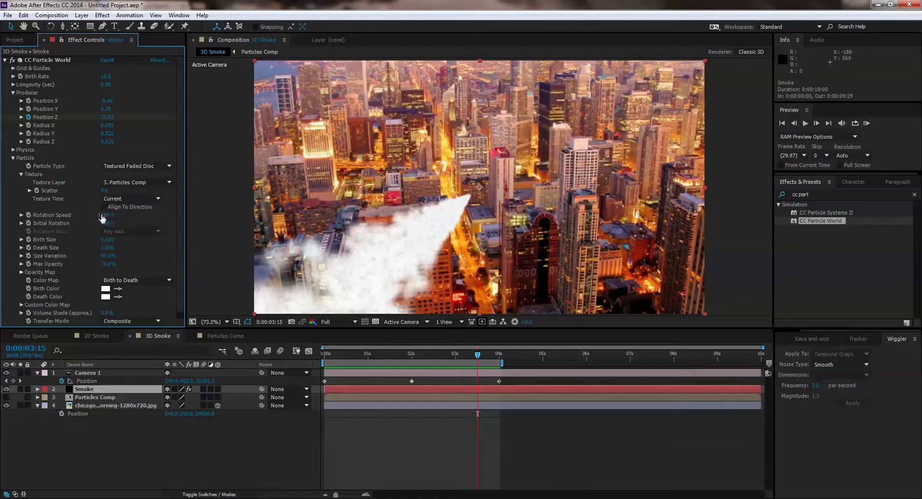
{"action": "left_click", "coordinate": [110, 239]}
{"action": "type", "text": "1"}
{"action": "key", "text": "Return"}
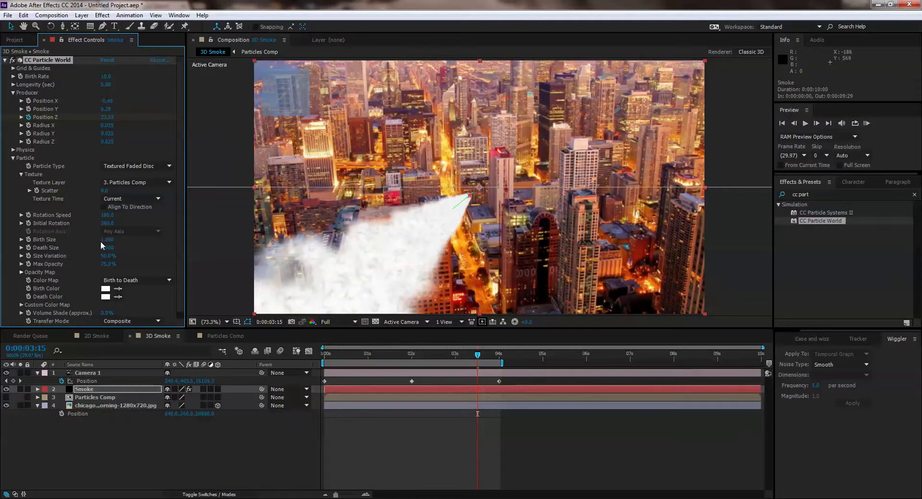
Step: Set the particle Death Size to 2 and check the smoke trail back at 0:00:01:19
{"action": "left_click", "coordinate": [112, 248]}
{"action": "type", "text": "2"}
{"action": "key", "text": "Return"}
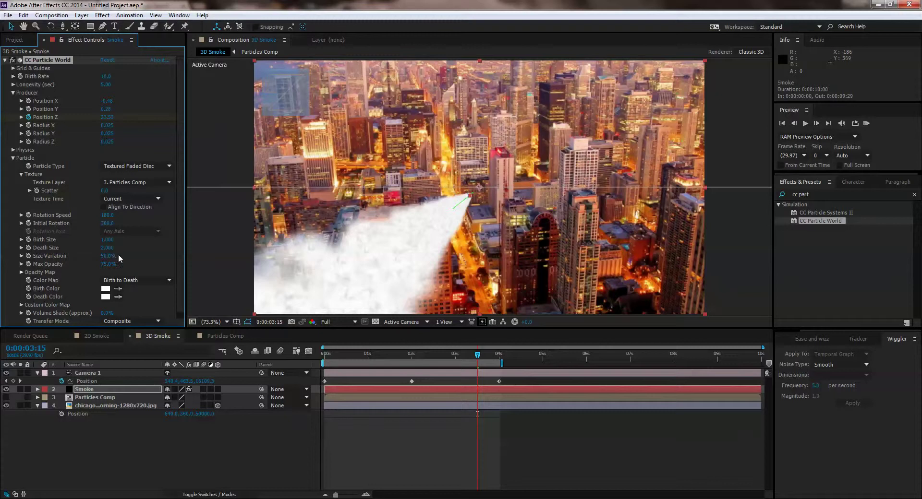
{"action": "left_click", "coordinate": [443, 355]}
{"action": "left_click_drag", "start_coordinate": [431, 355], "coordinate": [396, 355]}
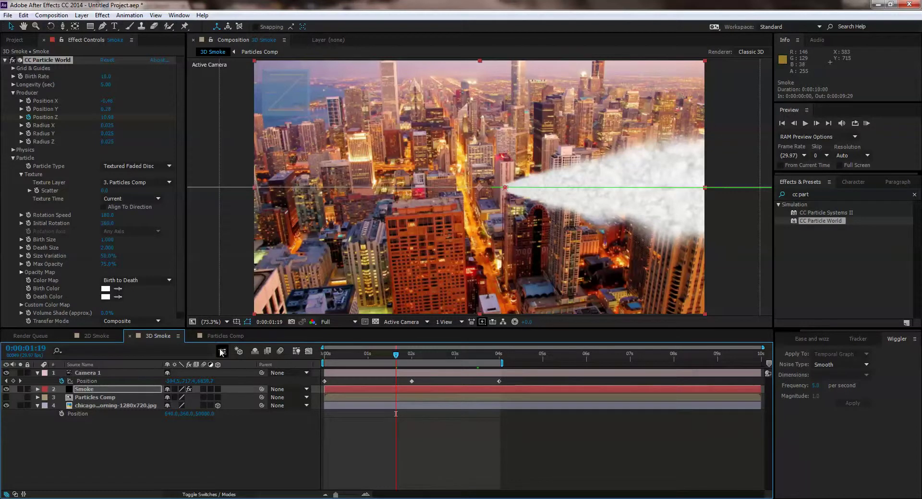
Step: Set the Fractal Noise Contrast to about 89 and Brightness to about 30 in Particles Comp, and check the trail in 3D Smoke
{"action": "left_click", "coordinate": [225, 336]}
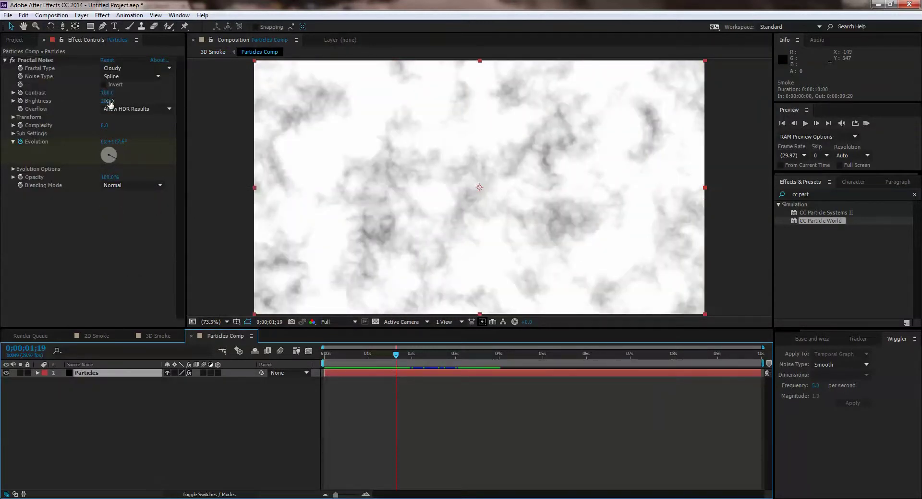
{"action": "left_click_drag", "start_coordinate": [107, 93], "coordinate": [123, 92]}
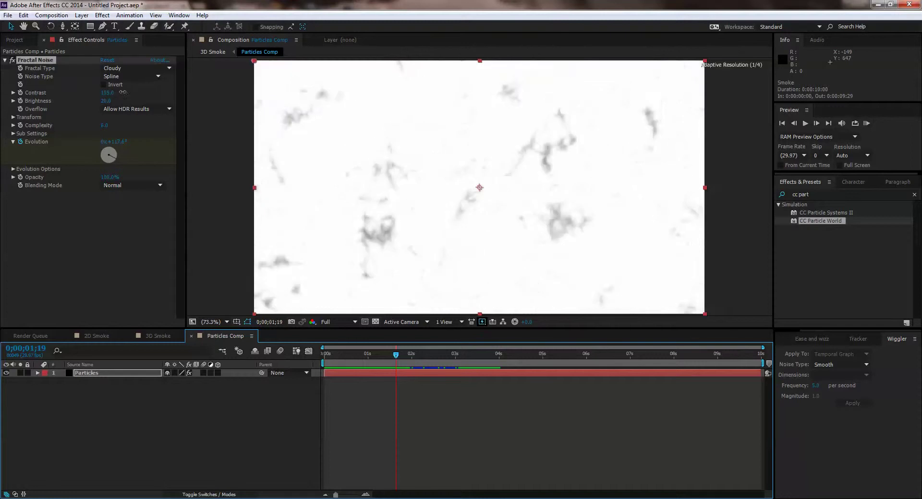
{"action": "left_click_drag", "start_coordinate": [105, 101], "coordinate": [100, 99]}
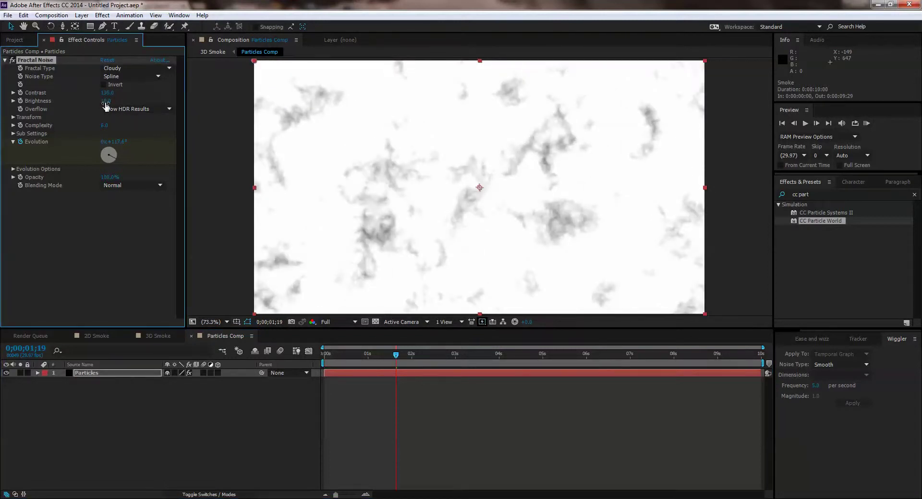
{"action": "left_click", "coordinate": [108, 93]}
{"action": "type", "text": "120"}
{"action": "key", "text": "Return"}
{"action": "left_click_drag", "start_coordinate": [100, 91], "coordinate": [123, 101]}
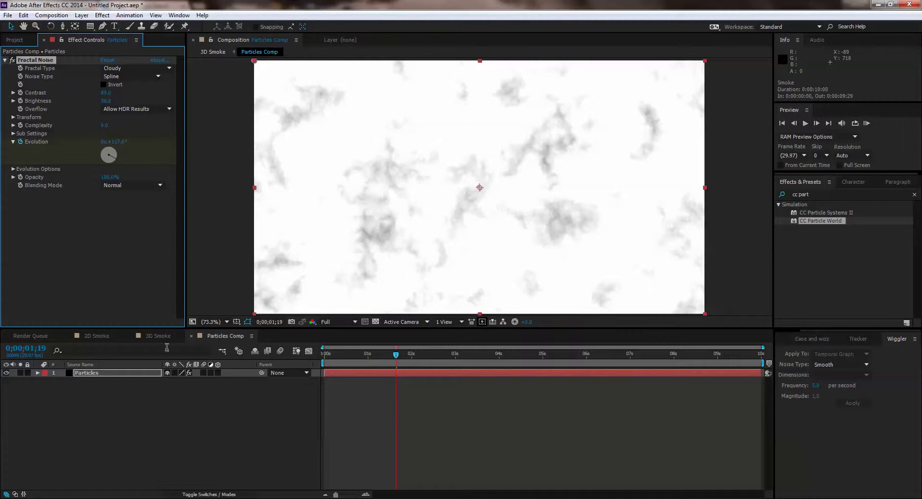
{"action": "left_click", "coordinate": [144, 336]}
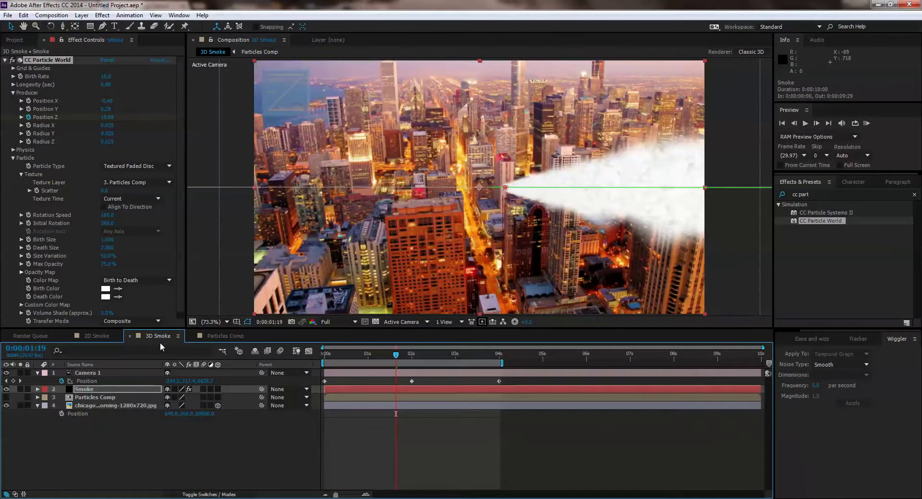
{"action": "left_click_drag", "start_coordinate": [417, 357], "coordinate": [481, 367]}
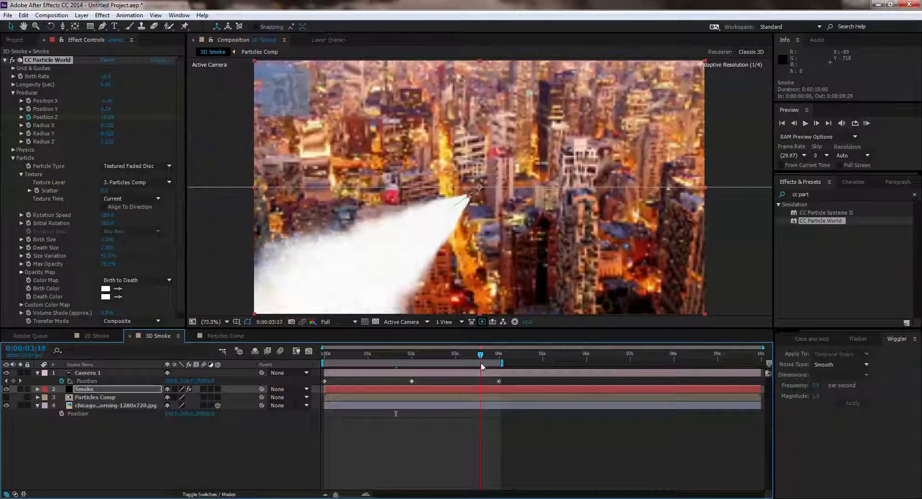